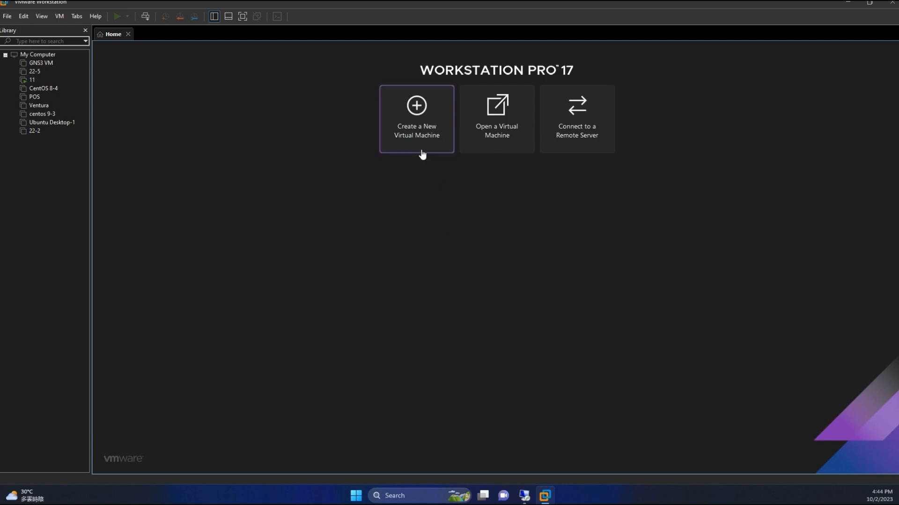
Step: Start a custom virtual machine with Workstation 17.x compatibility and the TrueNAS-13.0-U5.3.iso installer image
{"action": "left_click", "coordinate": [423, 115]}
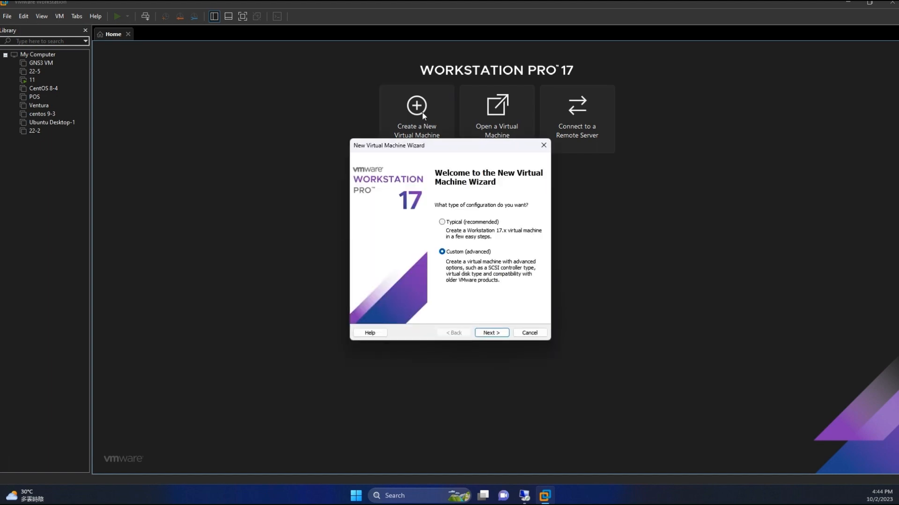
{"action": "left_click", "coordinate": [495, 332]}
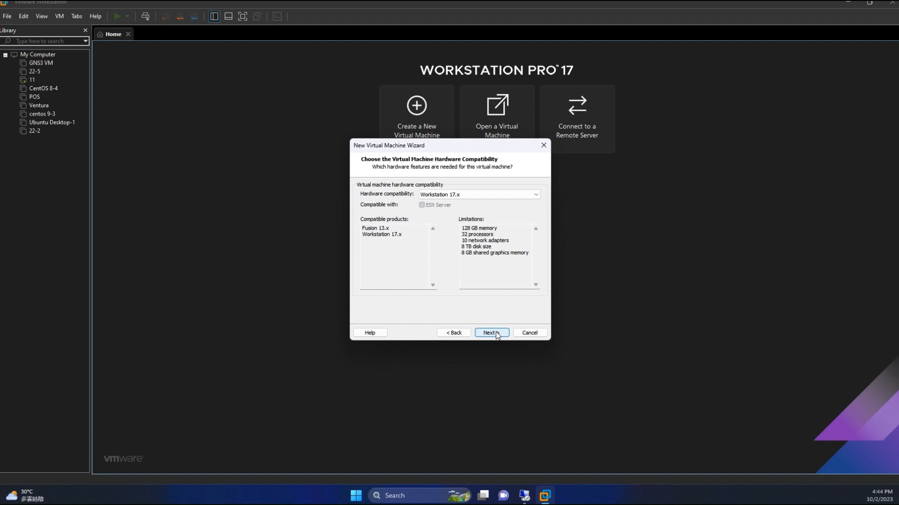
{"action": "left_click", "coordinate": [497, 336]}
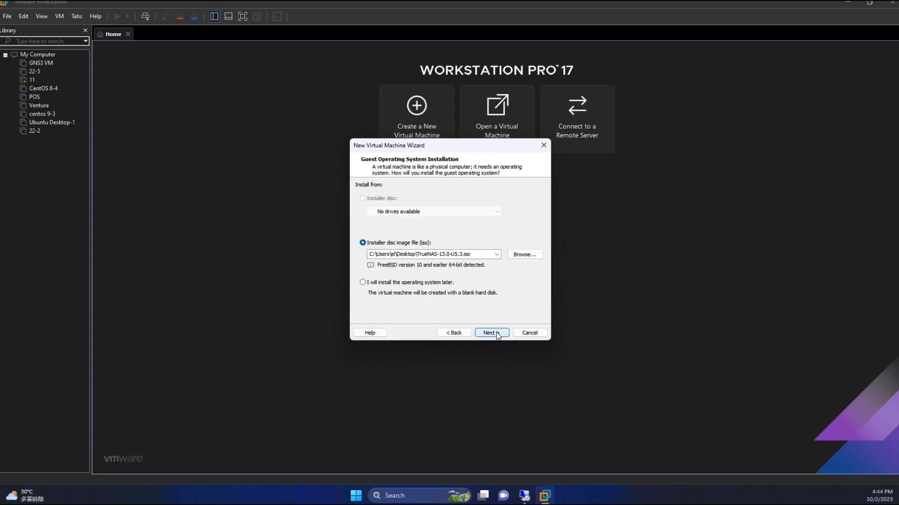
{"action": "double_click", "coordinate": [471, 255]}
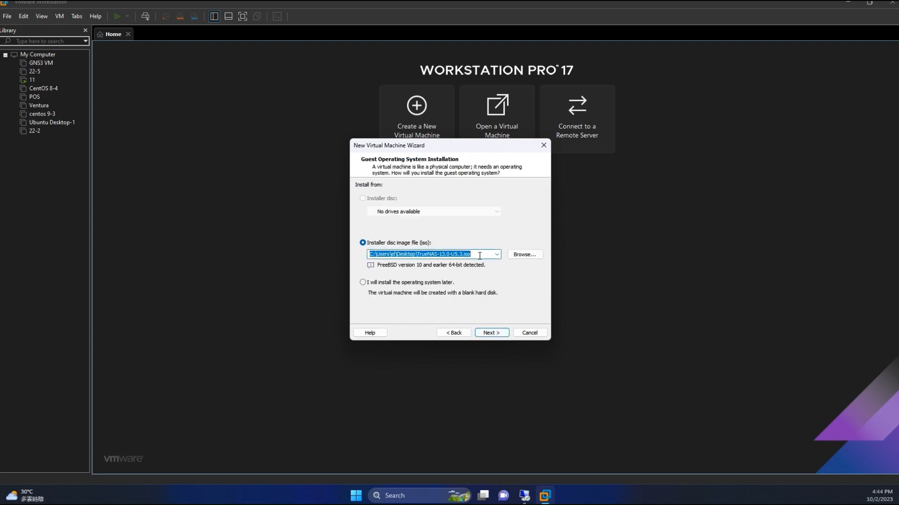
{"action": "left_click", "coordinate": [524, 254]}
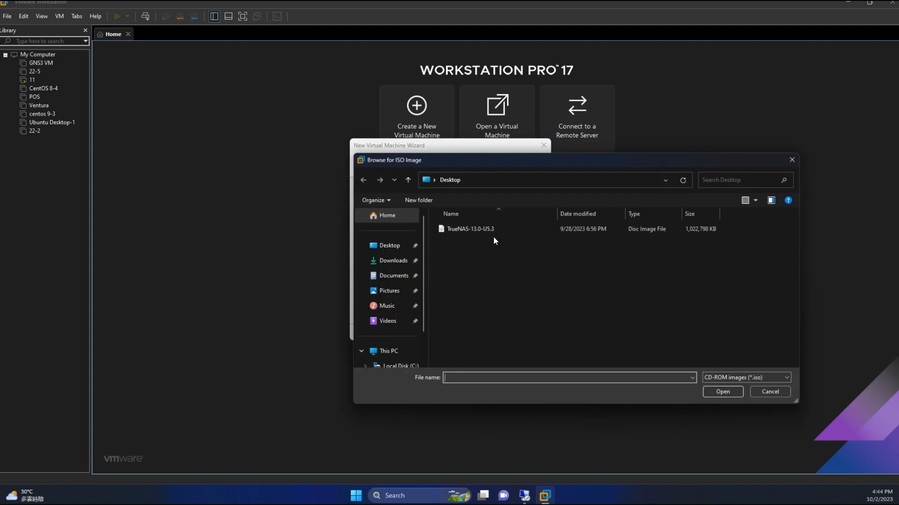
{"action": "left_click", "coordinate": [763, 392]}
{"action": "left_click", "coordinate": [489, 334]}
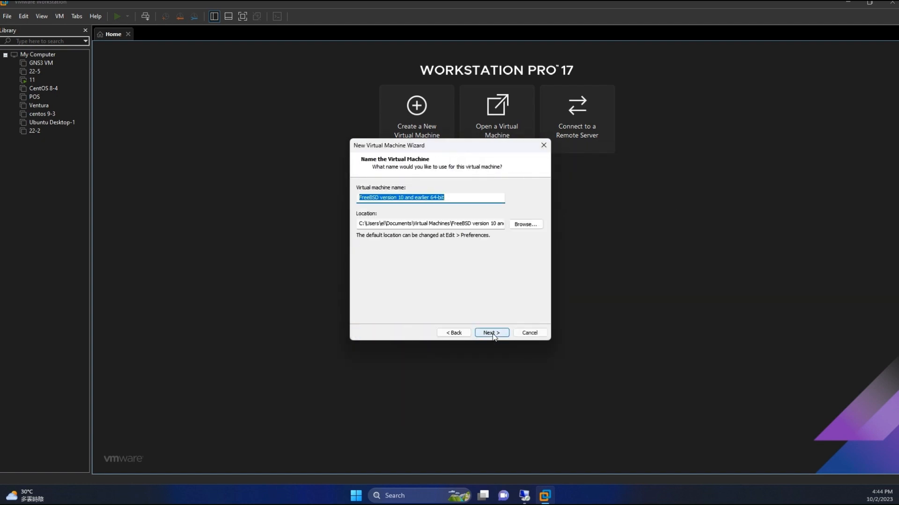
Step: Name the new virtual machine truenas and keep its default storage location
{"action": "type", "text": "tr"}
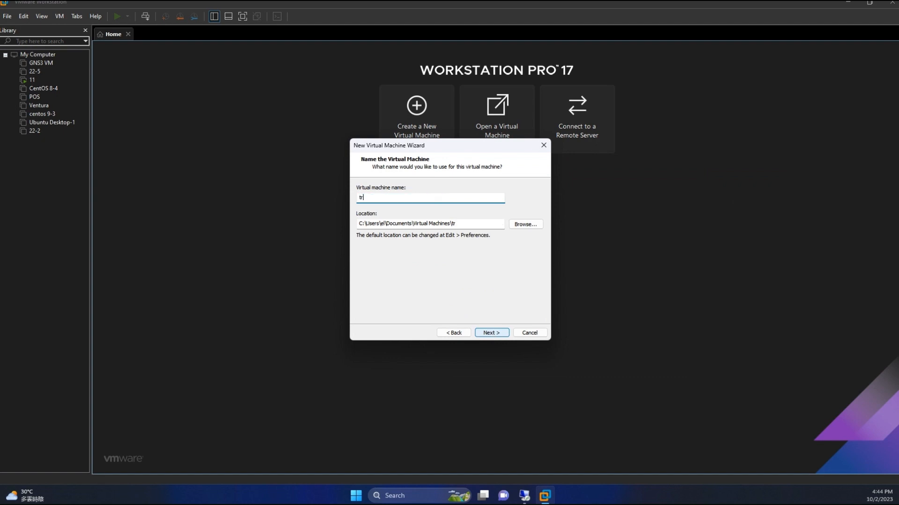
{"action": "type", "text": "uenas"}
{"action": "left_click", "coordinate": [506, 333]}
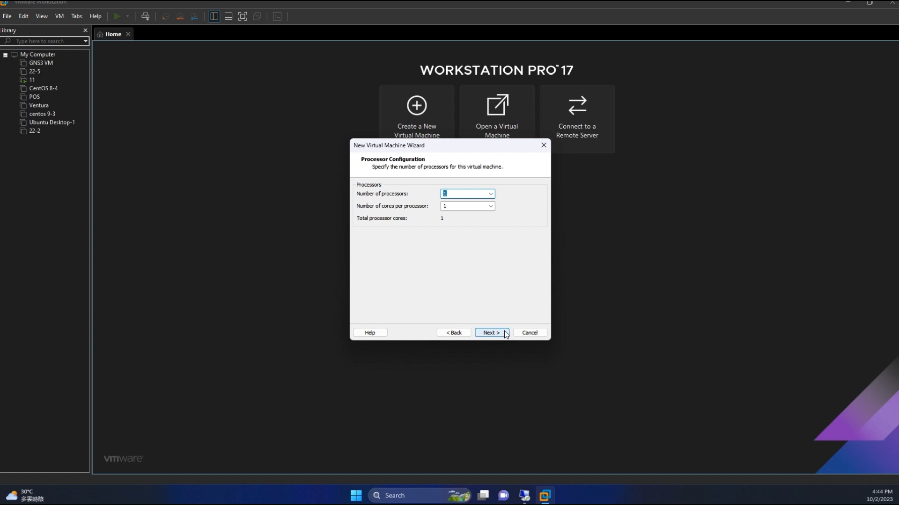
Step: Allocate a total of 8 processor cores and 8192 MB of memory to the virtual machine
{"action": "left_click", "coordinate": [490, 194]}
{"action": "left_click", "coordinate": [468, 219]}
{"action": "left_click", "coordinate": [485, 204]}
{"action": "left_click", "coordinate": [454, 224]}
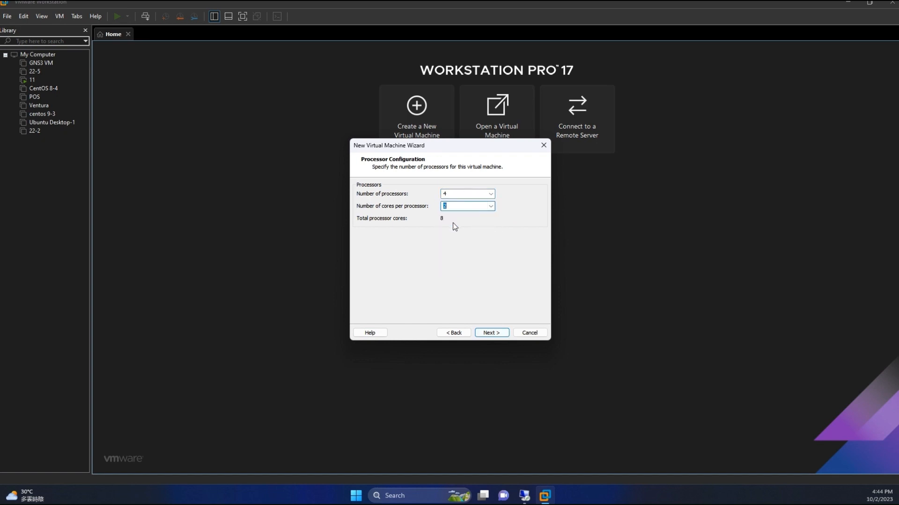
{"action": "left_click", "coordinate": [493, 331]}
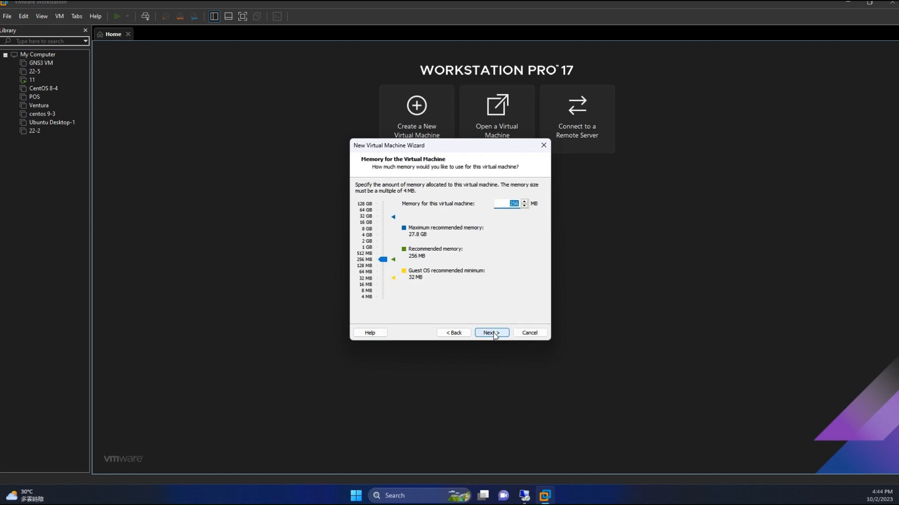
{"action": "left_click_drag", "start_coordinate": [382, 259], "coordinate": [377, 228]}
{"action": "left_click", "coordinate": [498, 332]}
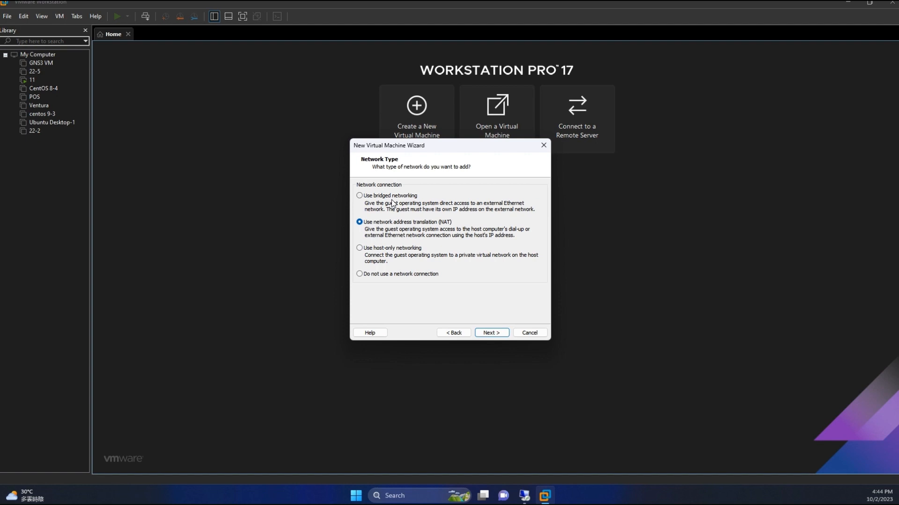
Step: Accept NAT networking, the LSI Logic controller and a new SCSI virtual disk for the virtual machine
{"action": "left_click", "coordinate": [490, 334]}
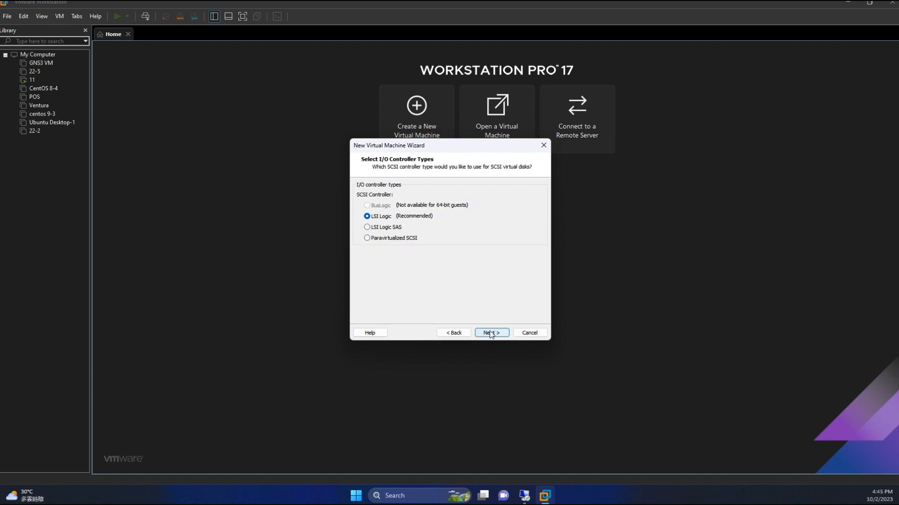
{"action": "left_click", "coordinate": [491, 333]}
{"action": "left_click", "coordinate": [490, 332]}
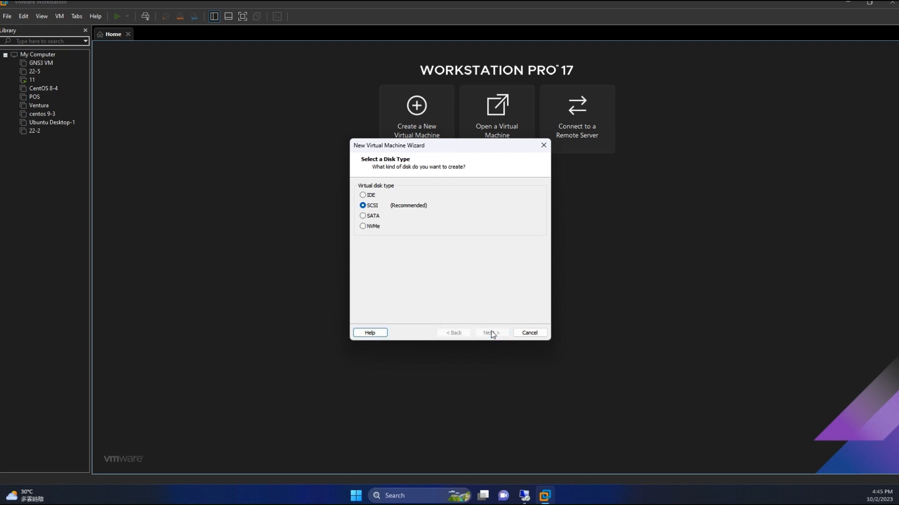
{"action": "left_click", "coordinate": [490, 332]}
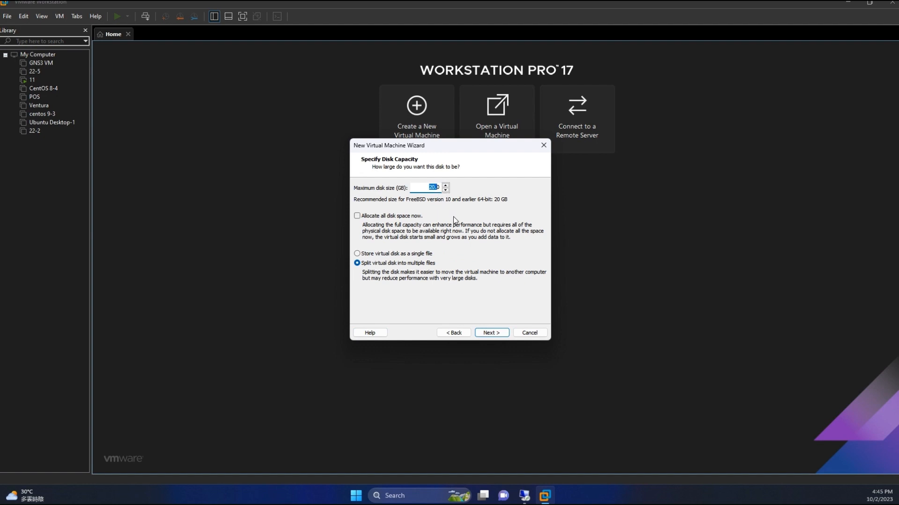
Step: Set the disk to 10 GB stored as a single file and finish creating the virtual machine
{"action": "type", "text": "10"}
{"action": "left_click", "coordinate": [420, 255]}
{"action": "left_click", "coordinate": [491, 333]}
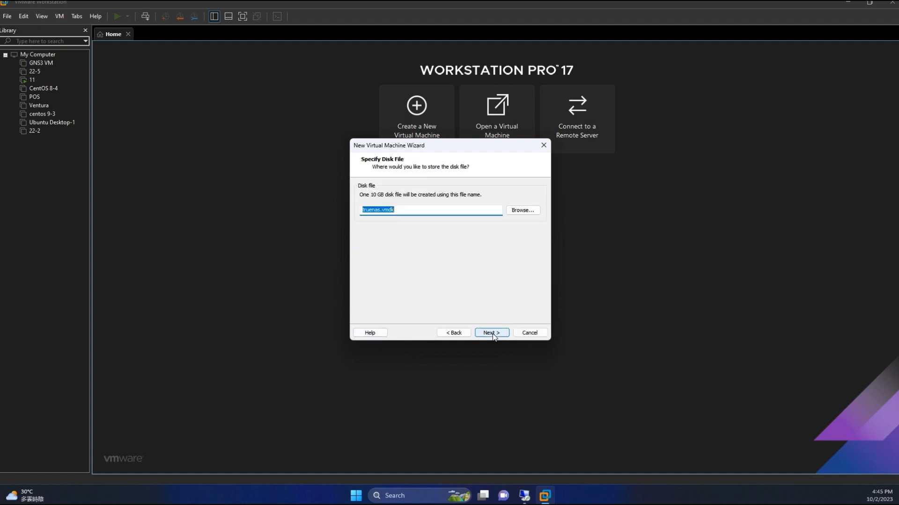
{"action": "left_click", "coordinate": [492, 333]}
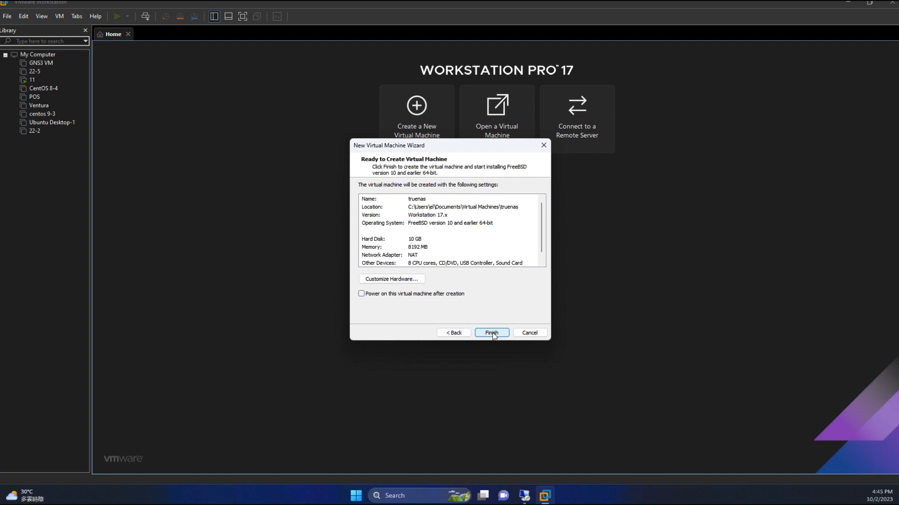
{"action": "left_click", "coordinate": [492, 333]}
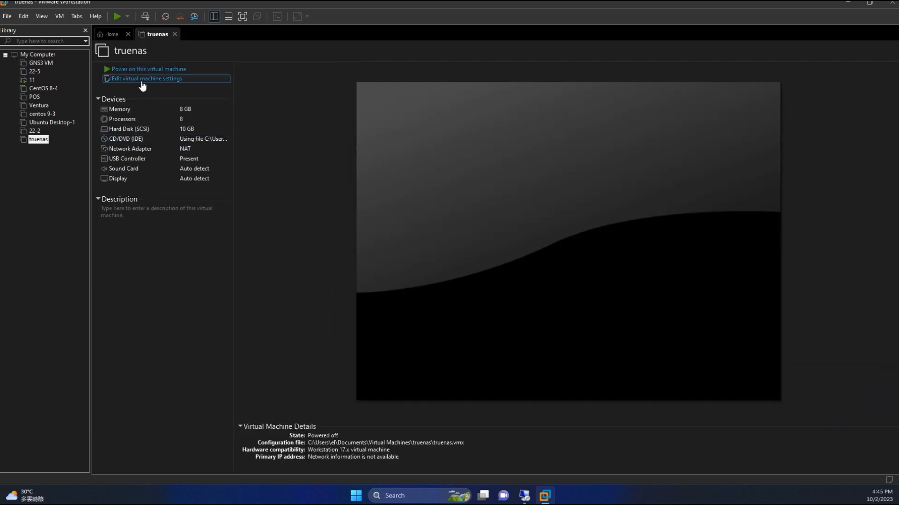
Step: Add a second SCSI hard disk of 5 GB, stored as a single file, to the truenas virtual machine
{"action": "left_click", "coordinate": [142, 79]}
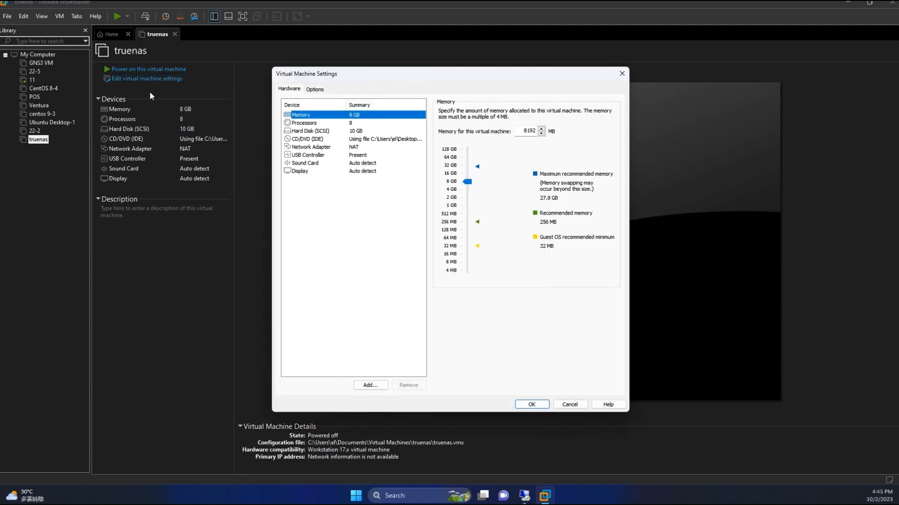
{"action": "left_click", "coordinate": [370, 385]}
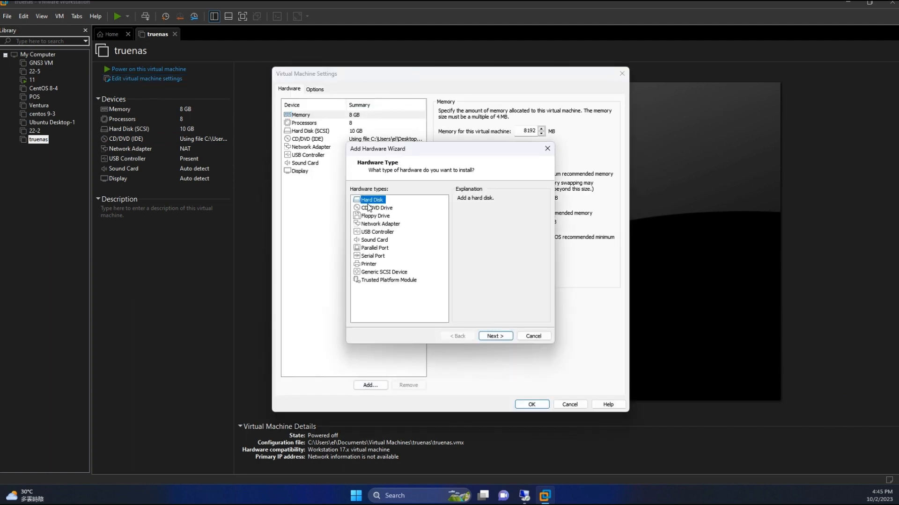
{"action": "left_click", "coordinate": [495, 336]}
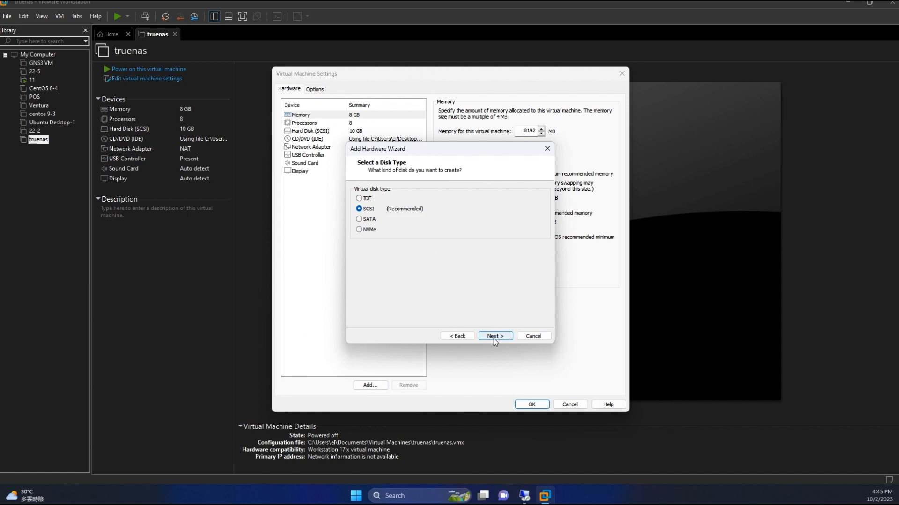
{"action": "left_click", "coordinate": [493, 337]}
{"action": "left_click", "coordinate": [493, 336]}
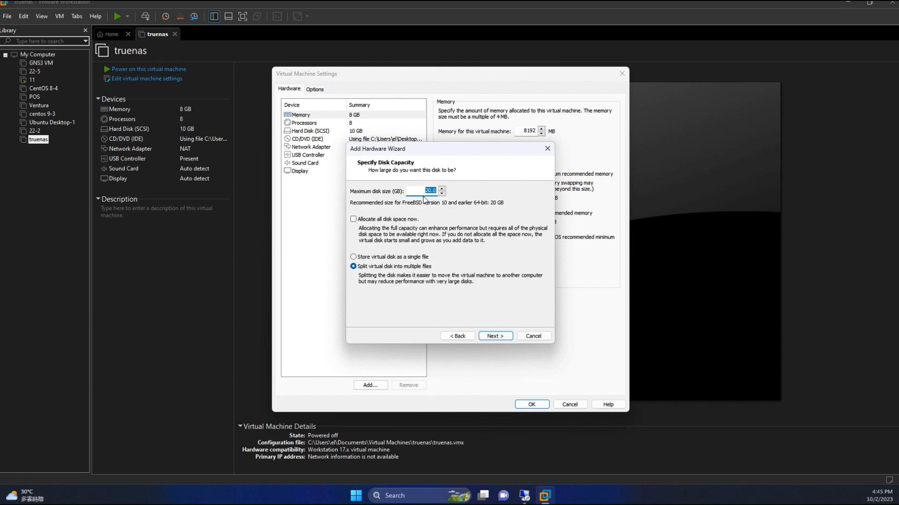
{"action": "type", "text": "5"}
{"action": "left_click", "coordinate": [413, 258]}
{"action": "left_click", "coordinate": [497, 337]}
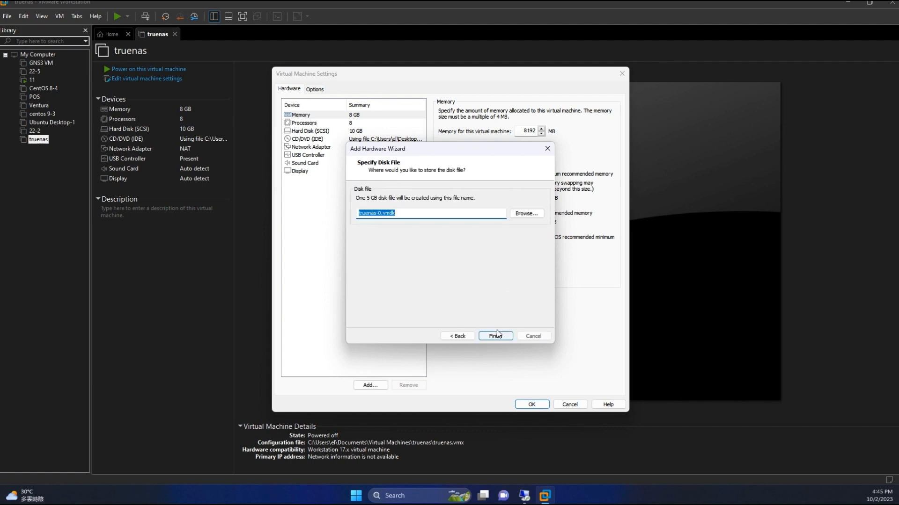
{"action": "left_click", "coordinate": [495, 336]}
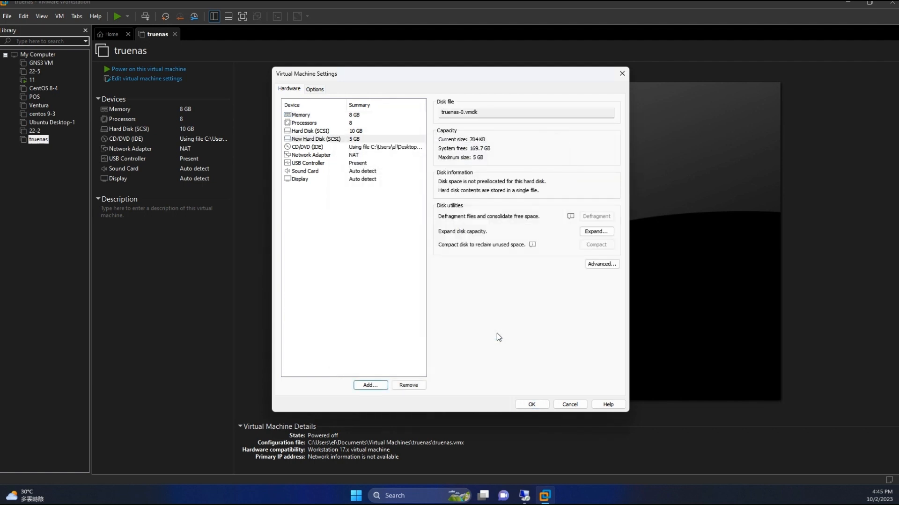
{"action": "left_click", "coordinate": [531, 405]}
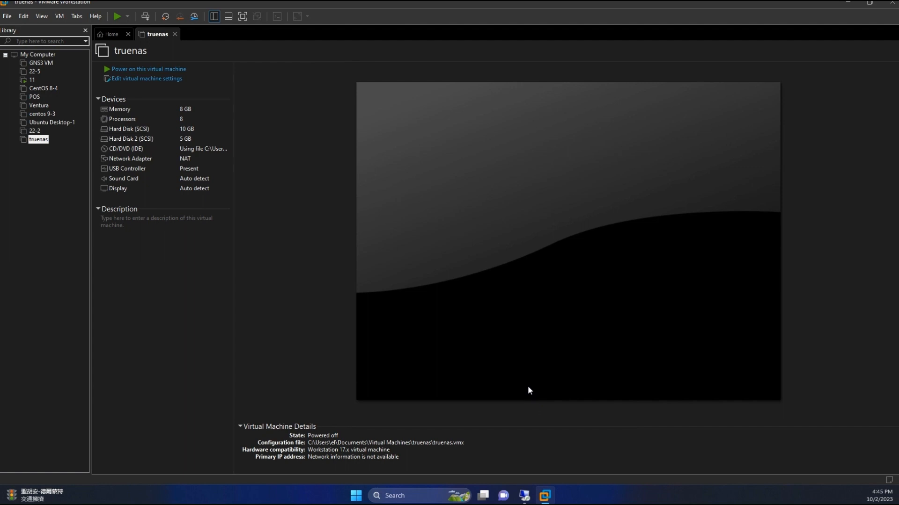
Step: Power on the truenas virtual machine and start the TrueNAS installation on the 10 GB drive da0, accepting its erasure
{"action": "left_click", "coordinate": [149, 69]}
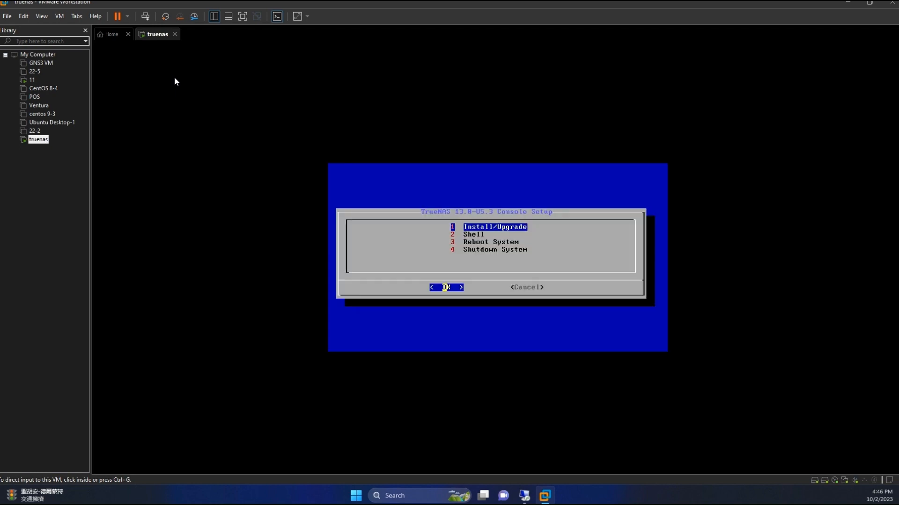
{"action": "left_click", "coordinate": [566, 255]}
{"action": "key", "text": "Return"}
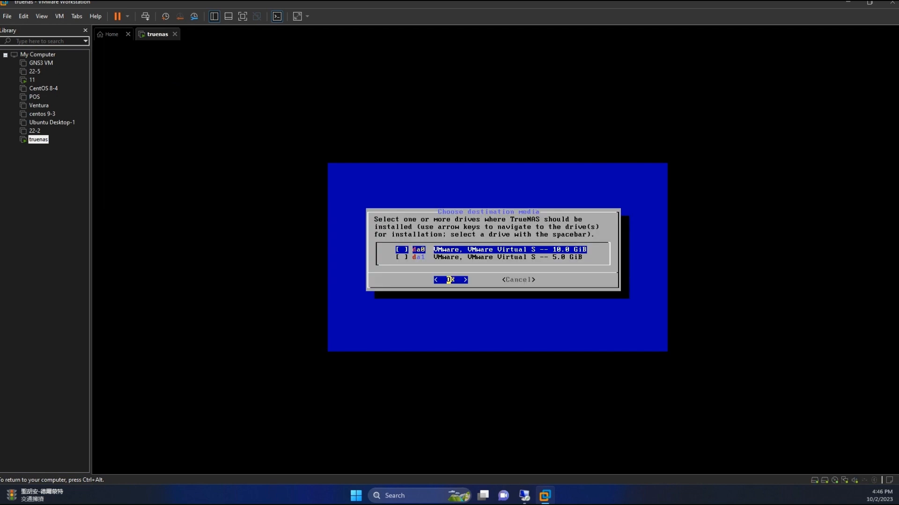
{"action": "key", "text": "Down"}
{"action": "key", "text": "Up"}
{"action": "key", "text": "Return"}
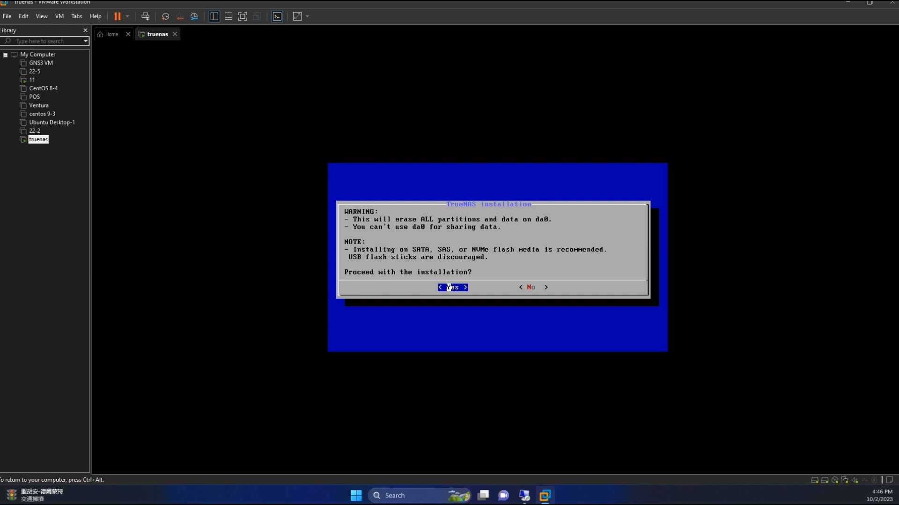
{"action": "key", "text": "Return"}
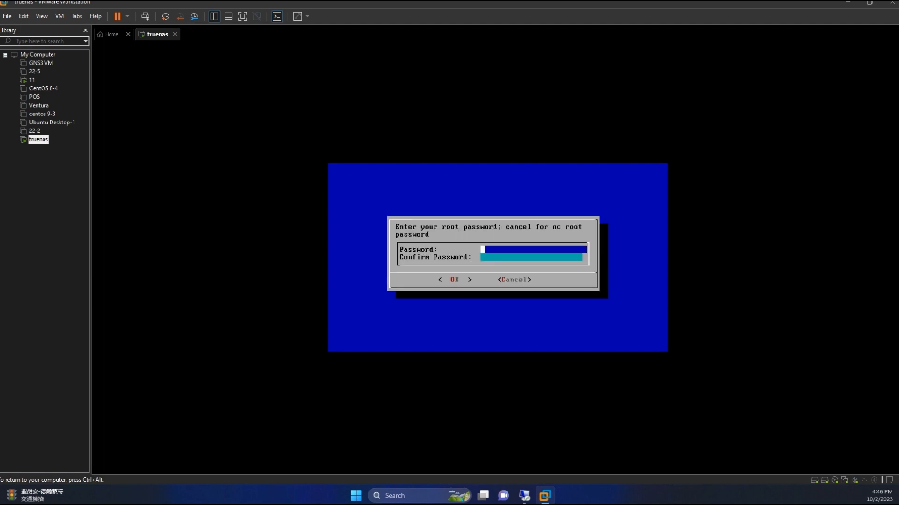
Step: Enter and confirm the root password, and choose booting via BIOS for the TrueNAS installation
{"action": "type", "text": "********"}
{"action": "key", "text": "Down"}
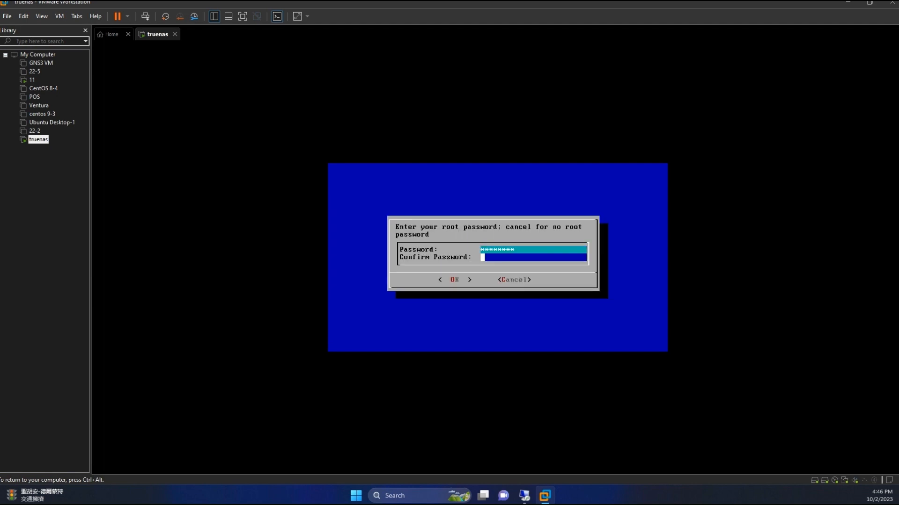
{"action": "type", "text": "********"}
{"action": "key", "text": "Return"}
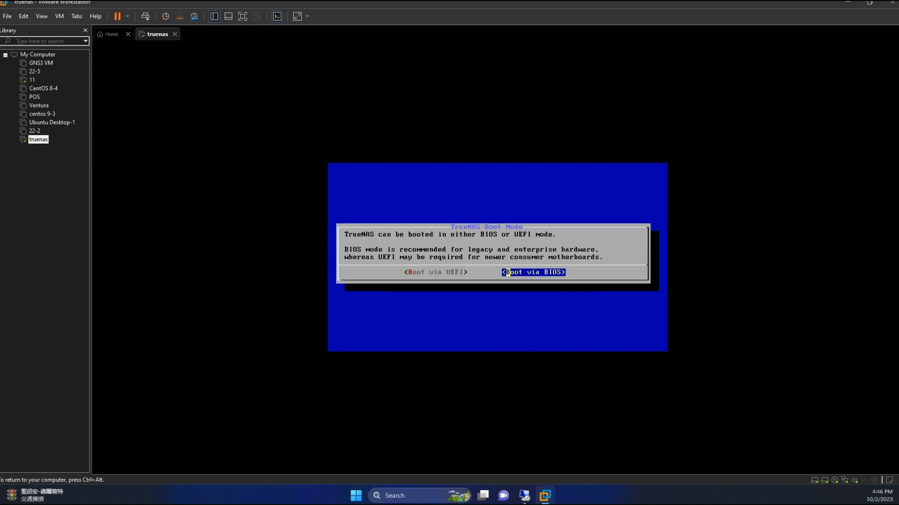
{"action": "key", "text": "Return"}
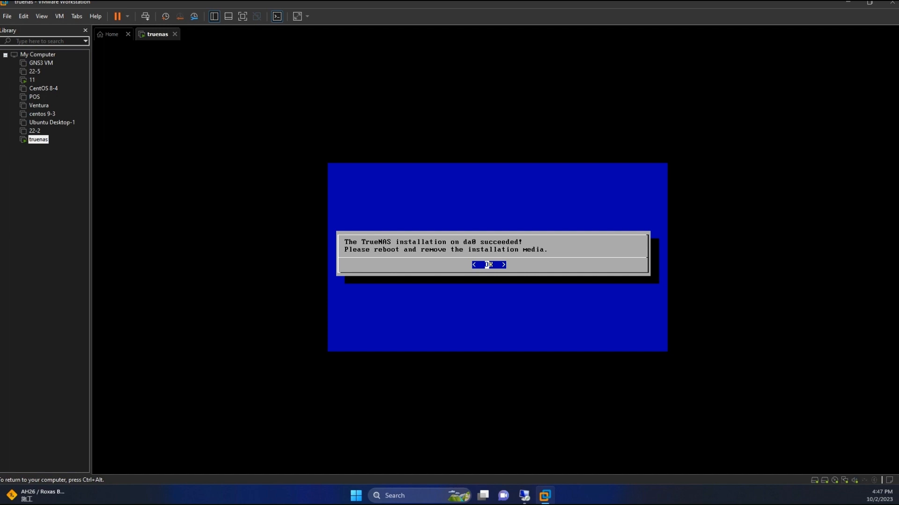
Step: Close the installation message and reboot the system from the TrueNAS console setup
{"action": "key", "text": "Return"}
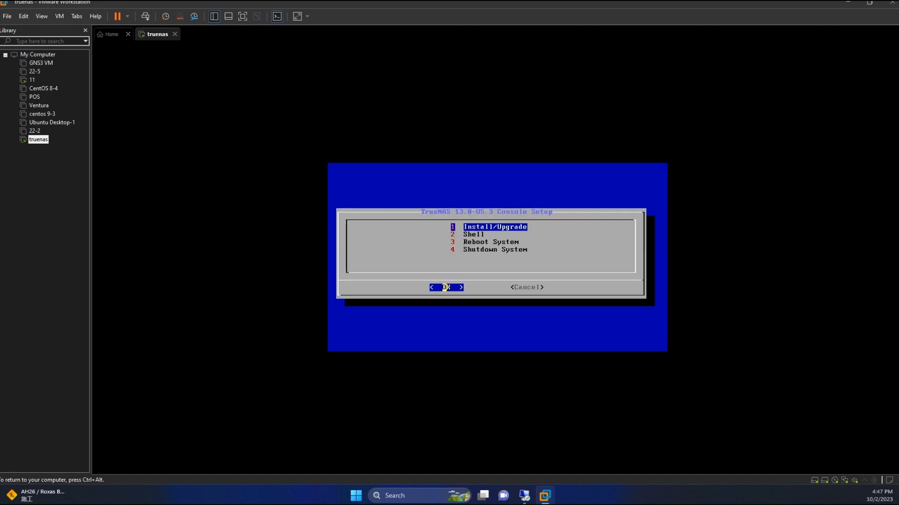
{"action": "key", "text": "Down"}
{"action": "key", "text": "Down"}
{"action": "key", "text": "Return"}
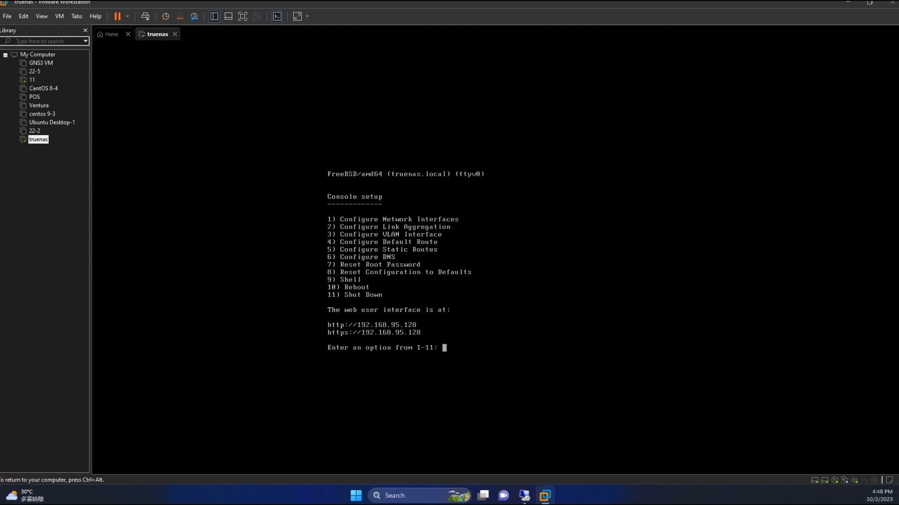
Step: Switch to Microsoft Edge on the remote Windows desktop and open the TrueNAS web interface at 192.168.95.128
{"action": "key", "text": "ctrl+alt"}
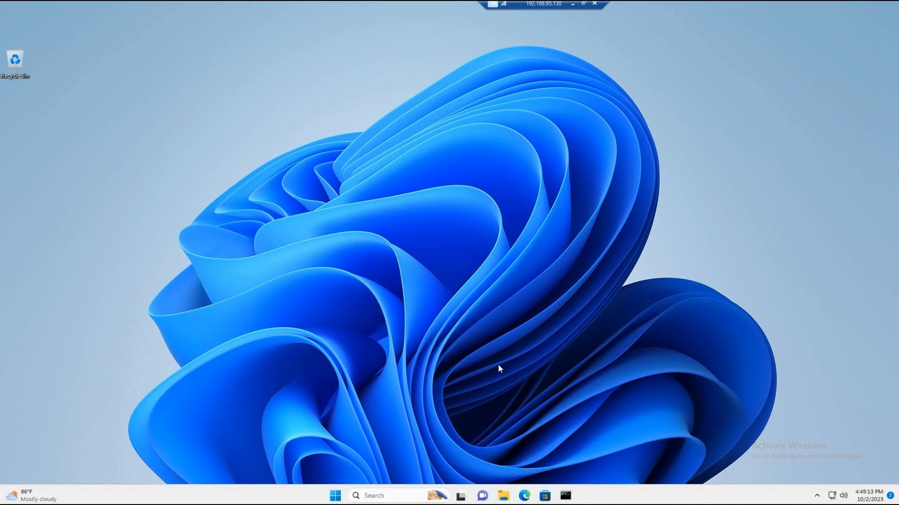
{"action": "left_click", "coordinate": [523, 496]}
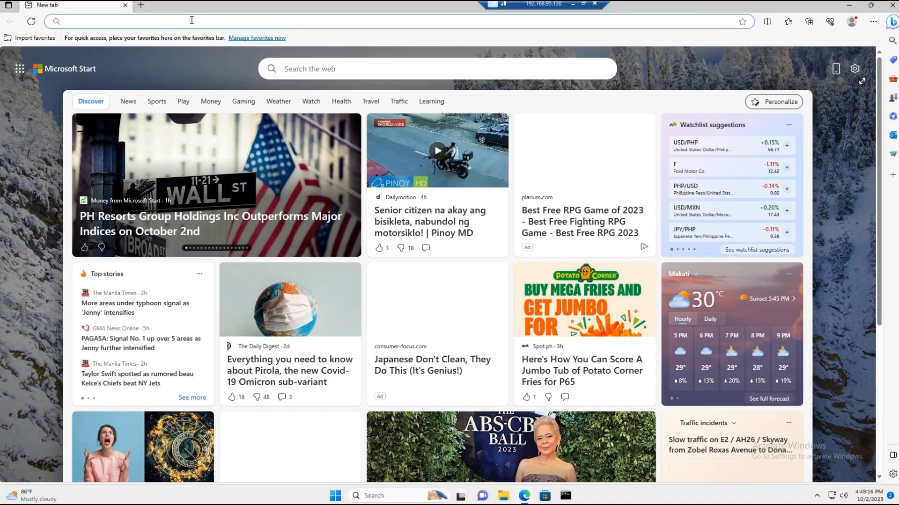
{"action": "left_click", "coordinate": [191, 20]}
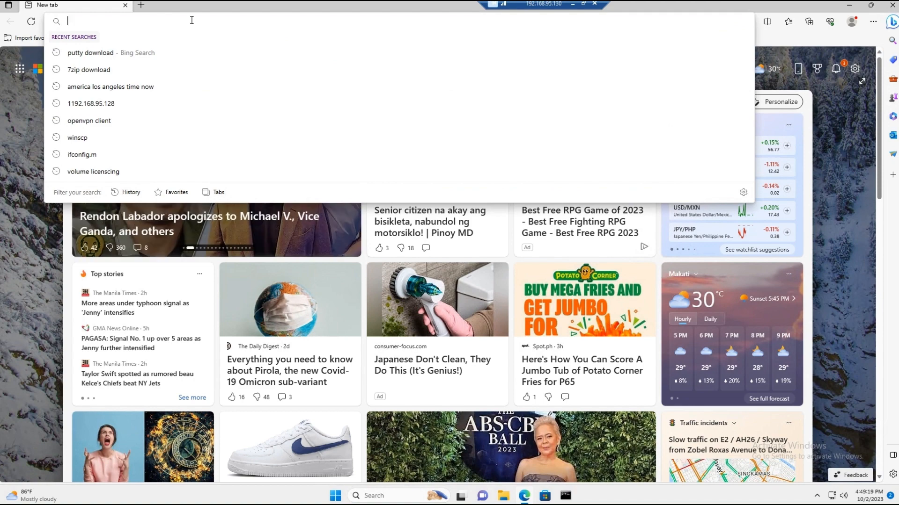
{"action": "type", "text": "192.168"}
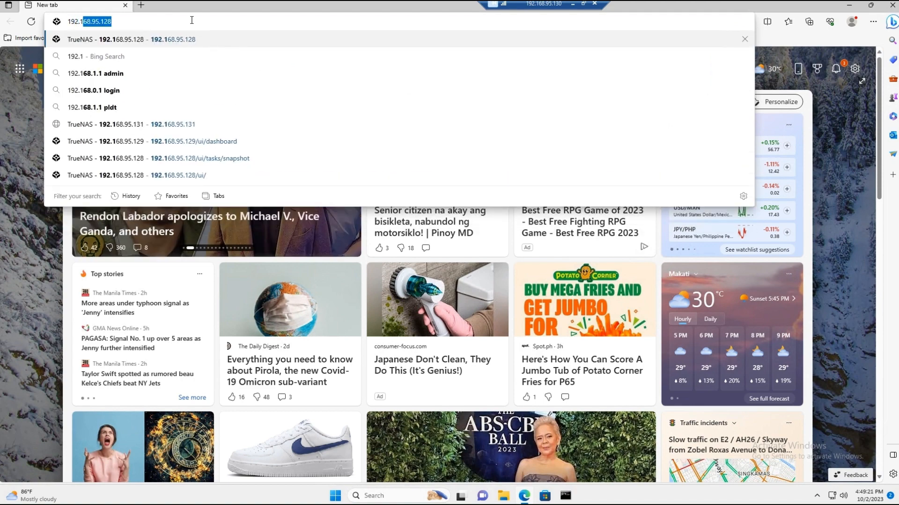
{"action": "type", "text": ".95.128"}
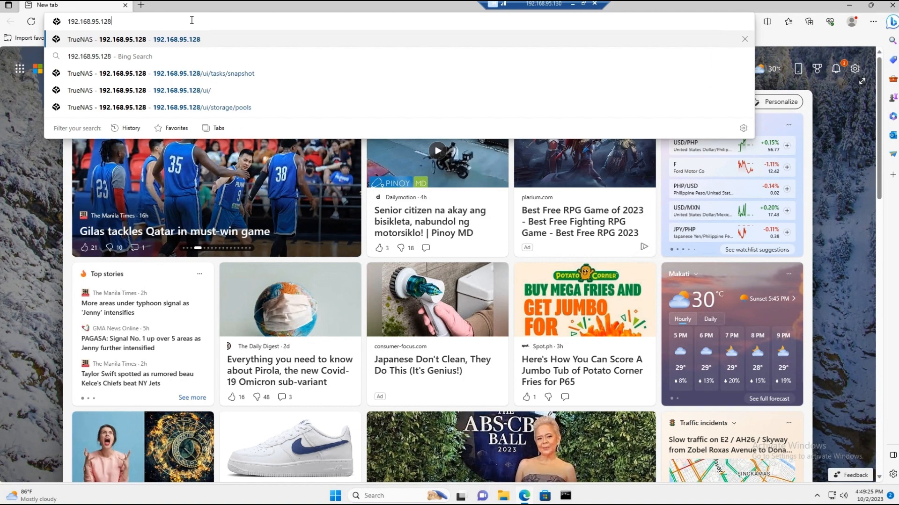
{"action": "key", "text": "Return"}
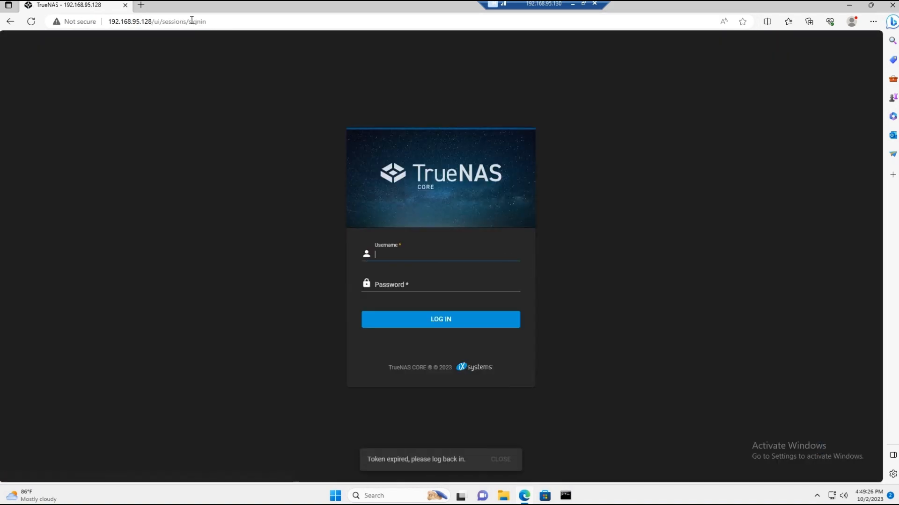
Step: Log in to the TrueNAS web interface as root, entering the account password
{"action": "type", "text": "root"}
{"action": "key", "text": "Tab"}
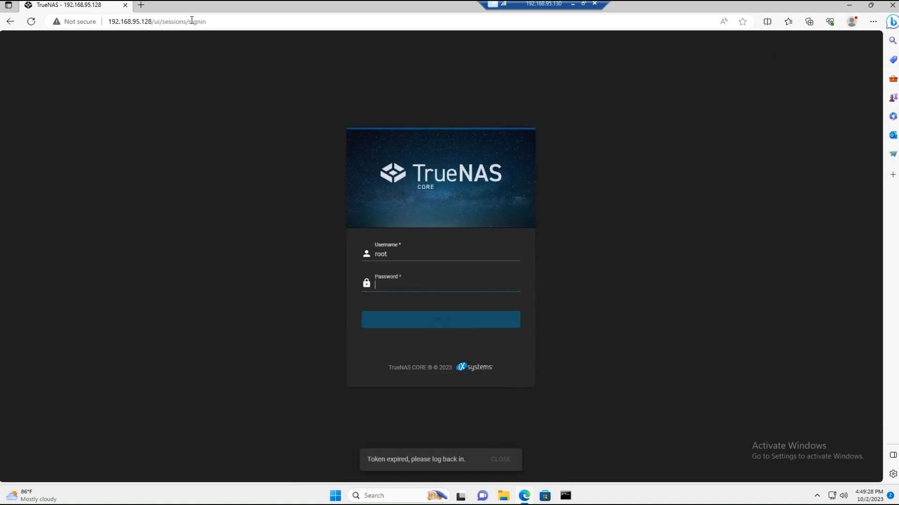
{"action": "type", "text": "*********"}
{"action": "key", "text": "Return"}
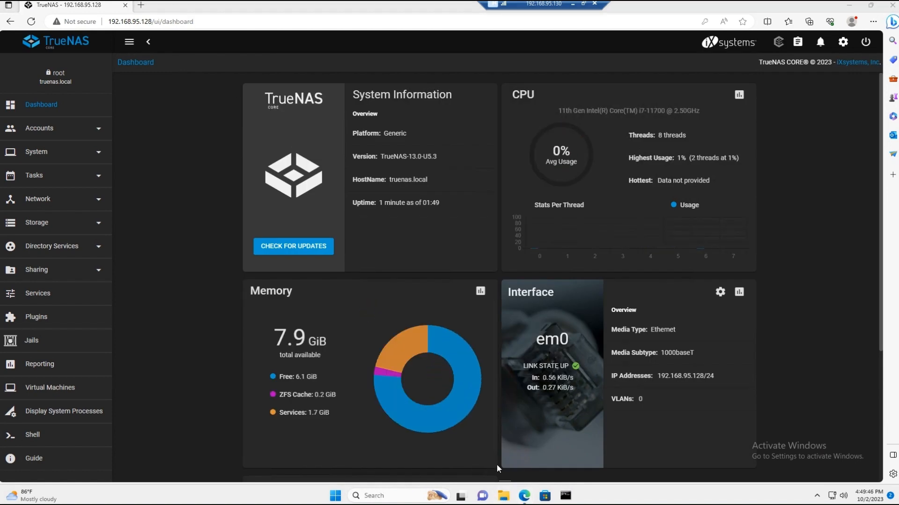
Step: Try to open the network location \\192.168.95.128 in File Explorer, and return to the TrueNAS web interface
{"action": "left_click", "coordinate": [504, 496]}
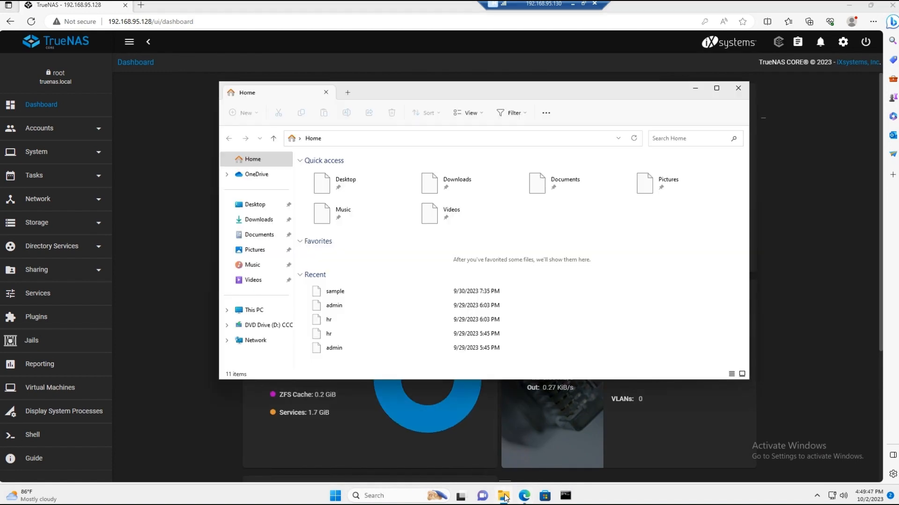
{"action": "left_click", "coordinate": [347, 138]}
{"action": "type", "text": "\\\\19"}
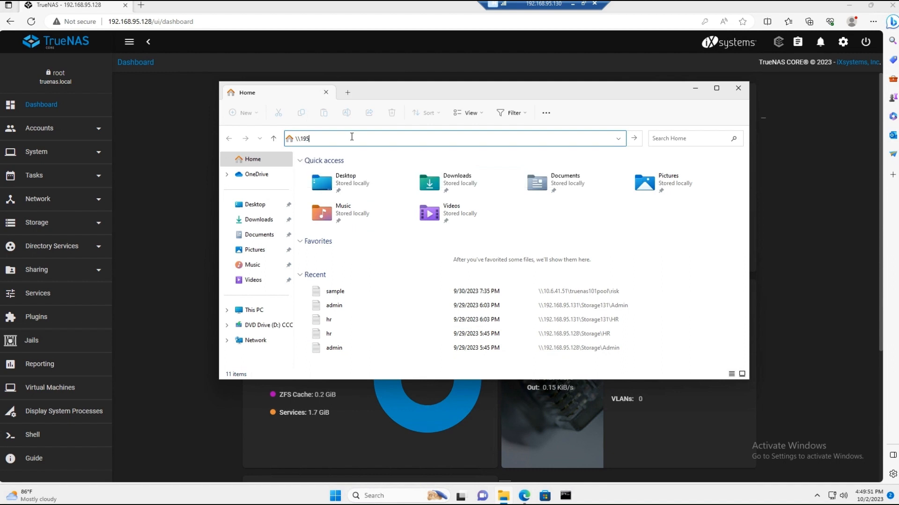
{"action": "type", "text": "2"}
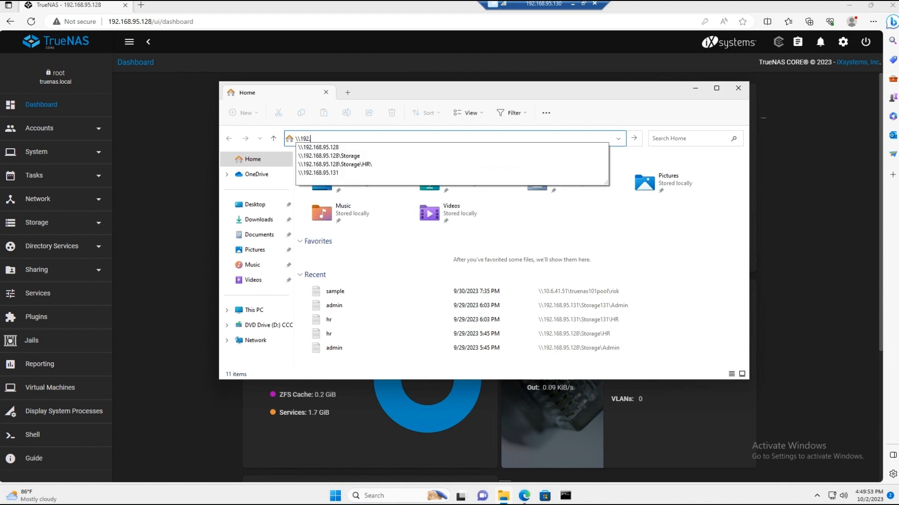
{"action": "type", "text": ".168.95.128"}
{"action": "key", "text": "Return"}
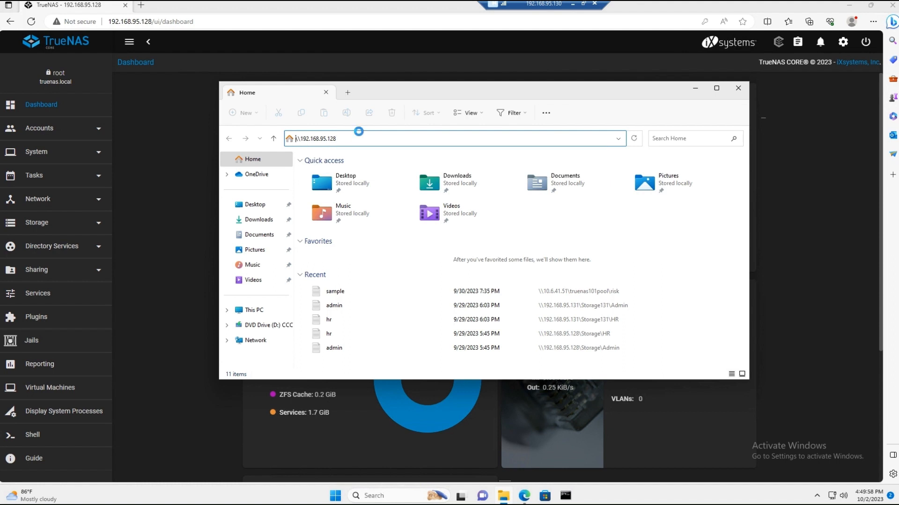
{"action": "left_click_drag", "start_coordinate": [427, 95], "coordinate": [560, 111]}
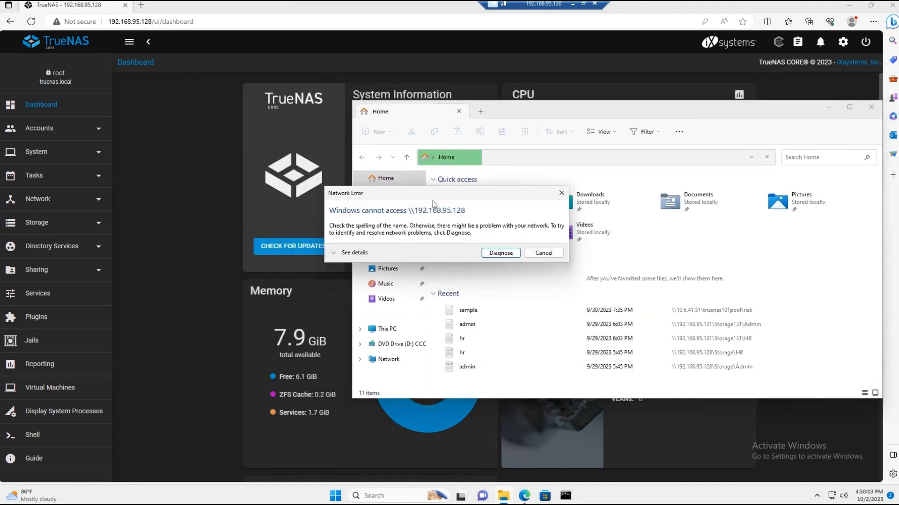
{"action": "left_click", "coordinate": [164, 212]}
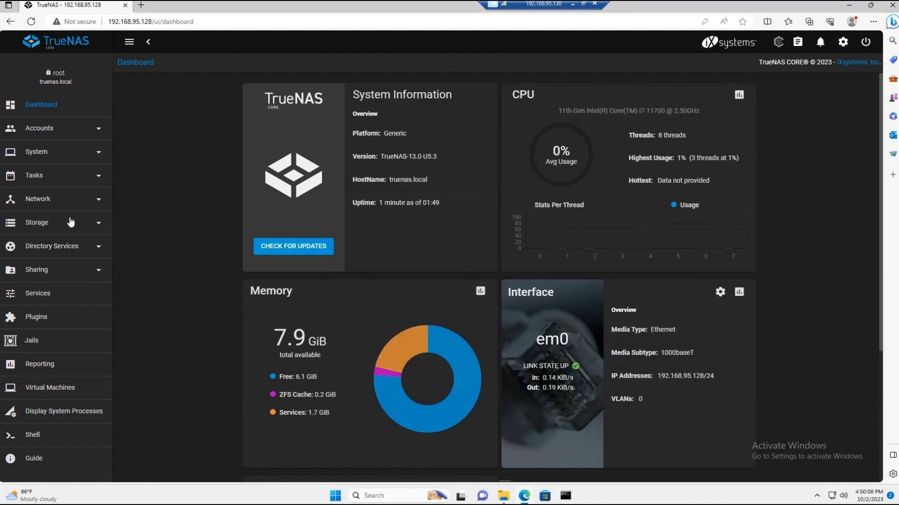
Step: Turn on the SMB and SSH services and set both to start automatically
{"action": "left_click", "coordinate": [42, 293]}
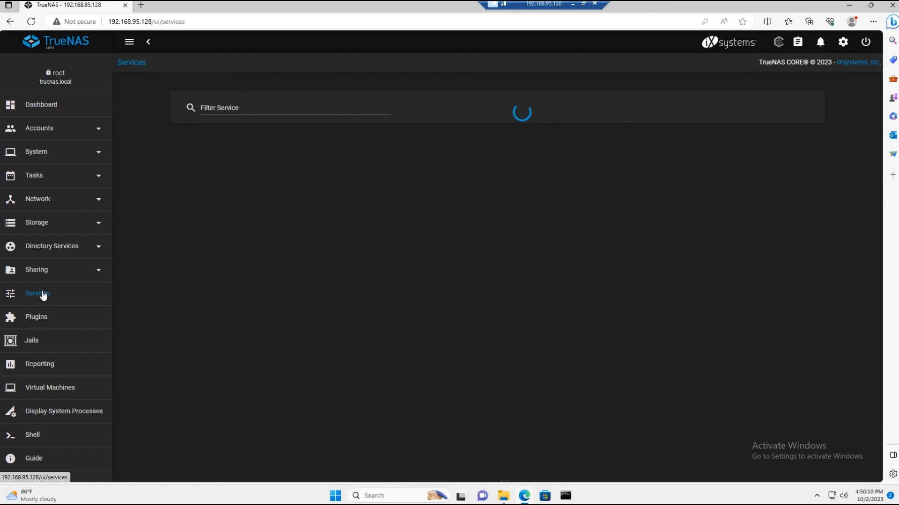
{"action": "scroll", "coordinate": [437, 324], "scroll_direction": "down", "scroll_amount": 3}
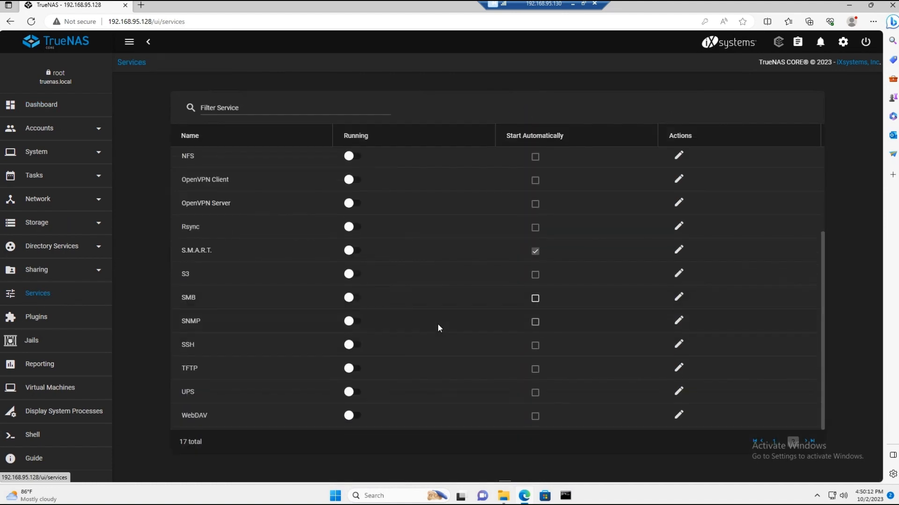
{"action": "left_click", "coordinate": [354, 297]}
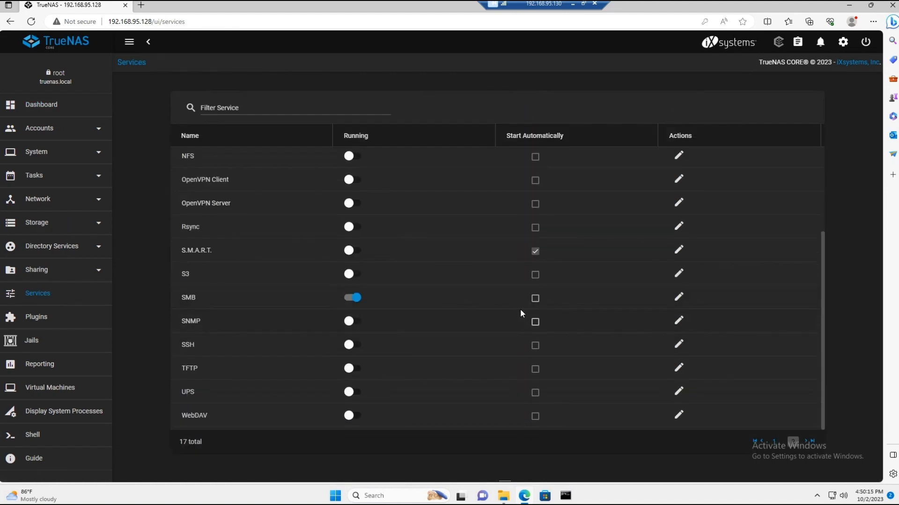
{"action": "left_click", "coordinate": [536, 300]}
{"action": "left_click", "coordinate": [535, 345]}
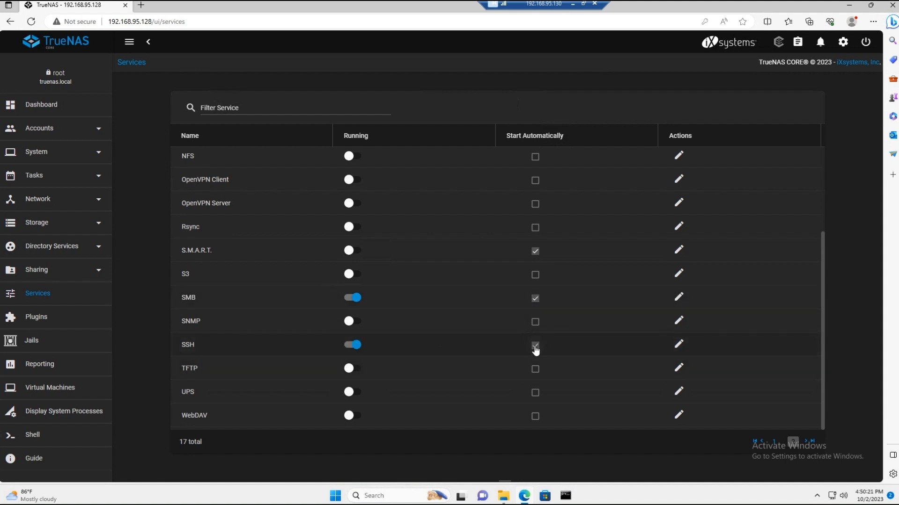
Step: Configure the SSH service to allow logging in as root with a password, and save the settings
{"action": "left_click", "coordinate": [679, 345]}
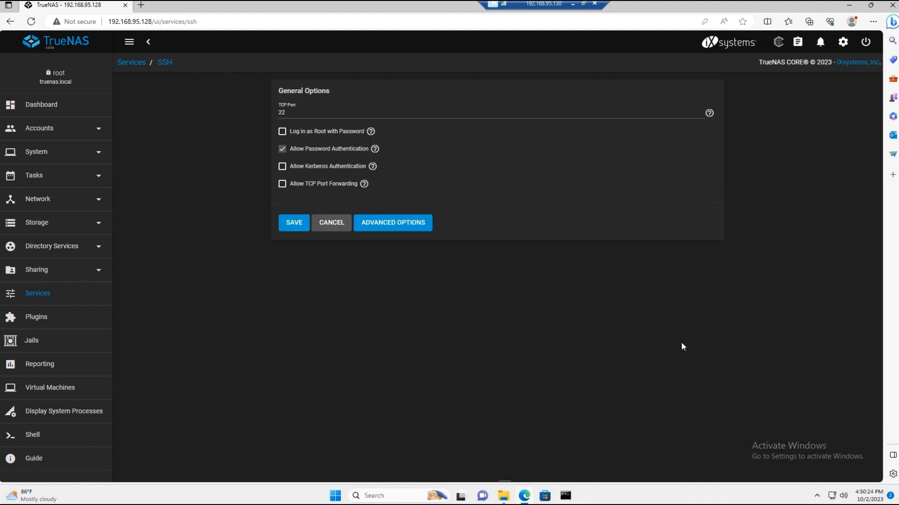
{"action": "left_click", "coordinate": [324, 132]}
{"action": "left_click", "coordinate": [294, 223]}
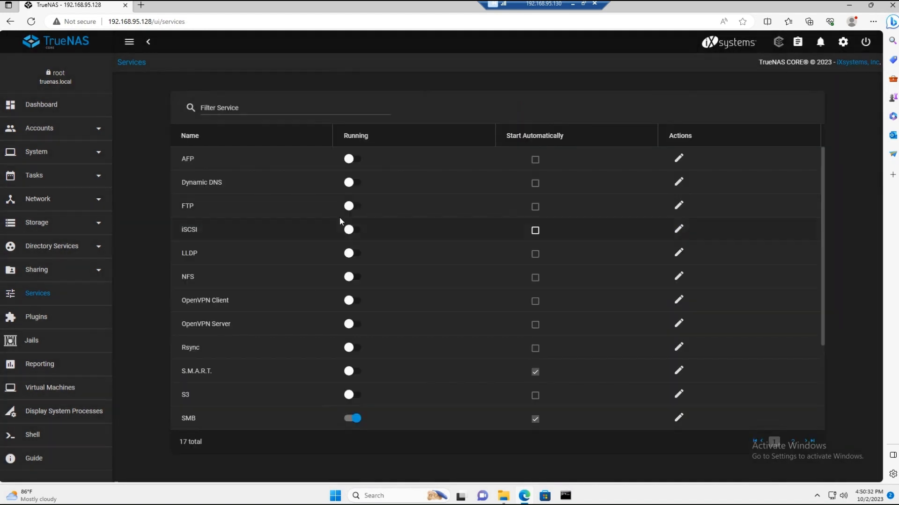
Step: View the existing Windows (SMB) shares, and start creating a new storage pool named Storage
{"action": "left_click", "coordinate": [59, 271]}
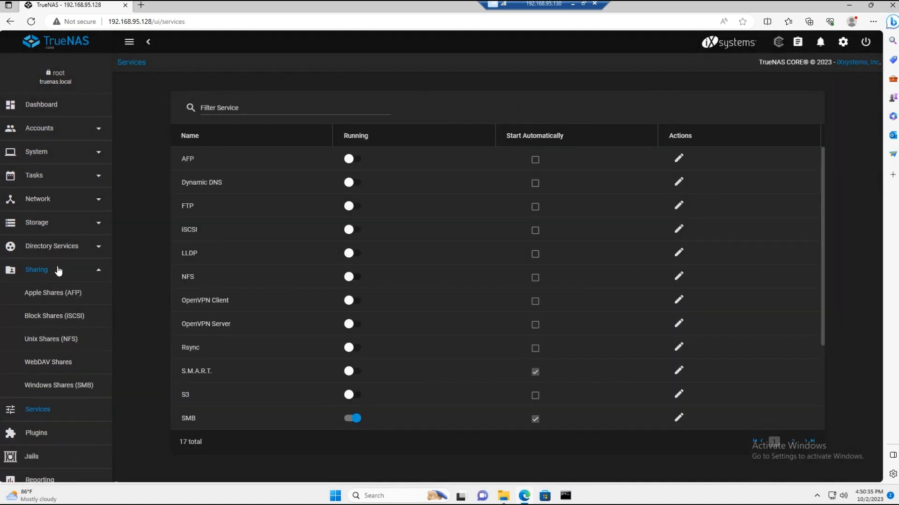
{"action": "left_click", "coordinate": [71, 391]}
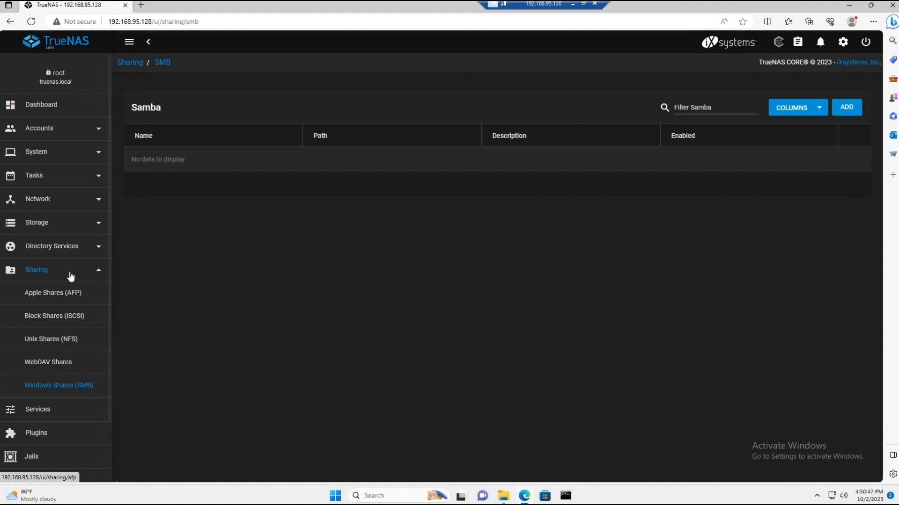
{"action": "left_click", "coordinate": [37, 223]}
{"action": "left_click", "coordinate": [36, 250]}
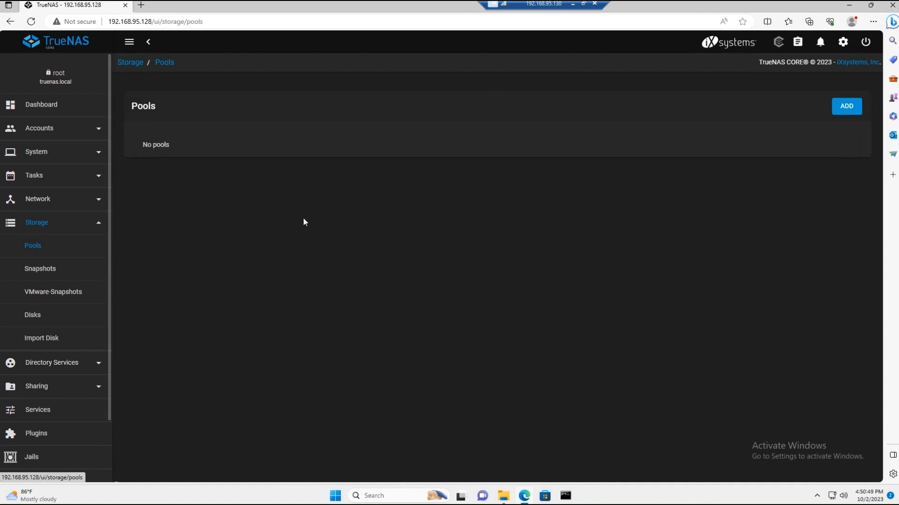
{"action": "left_click", "coordinate": [846, 107]}
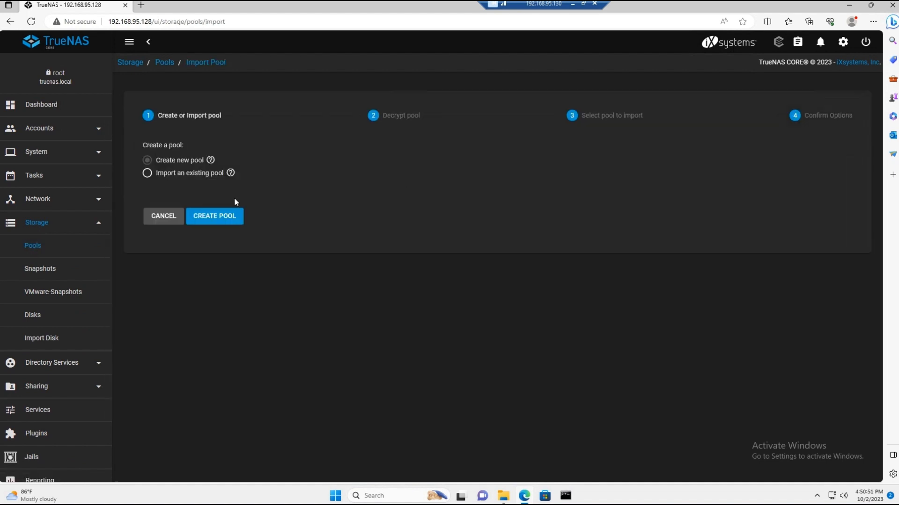
{"action": "left_click", "coordinate": [211, 219]}
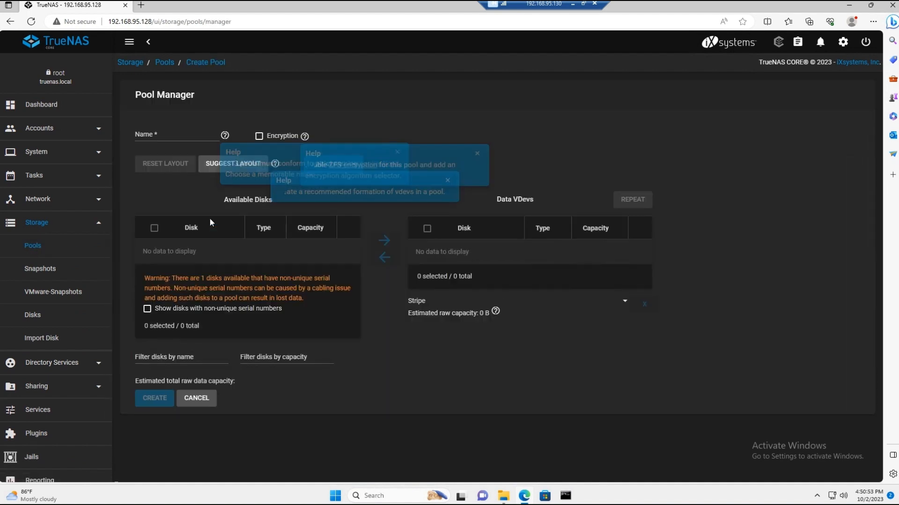
{"action": "left_click", "coordinate": [160, 133]}
{"action": "type", "text": "Storage"}
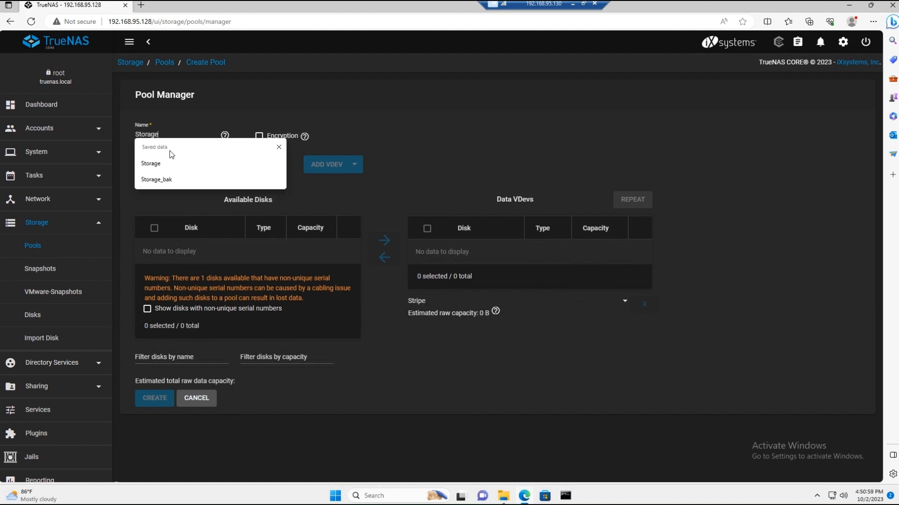
{"action": "left_click", "coordinate": [409, 129]}
Step: Show disks with non-unique serial numbers and add disk da1 to the pool's data VDev
{"action": "left_click", "coordinate": [147, 309]}
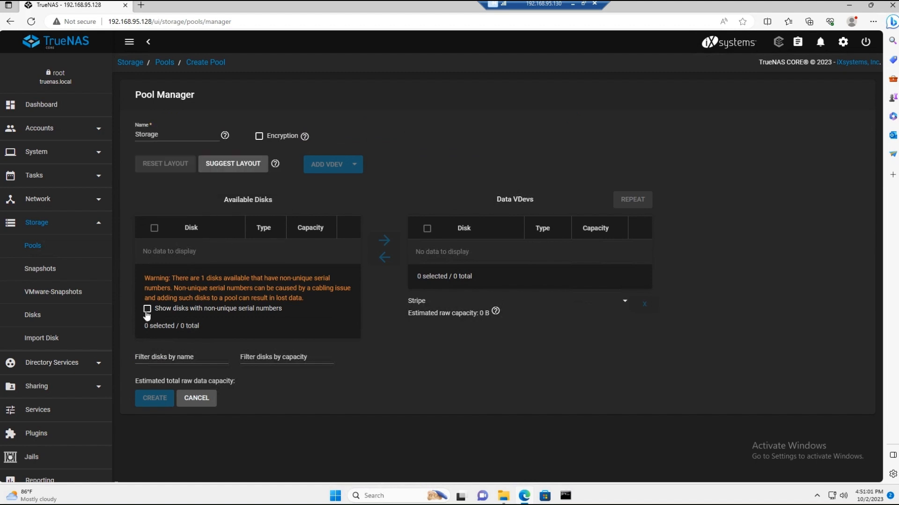
{"action": "left_click", "coordinate": [154, 251]}
{"action": "left_click", "coordinate": [386, 240]}
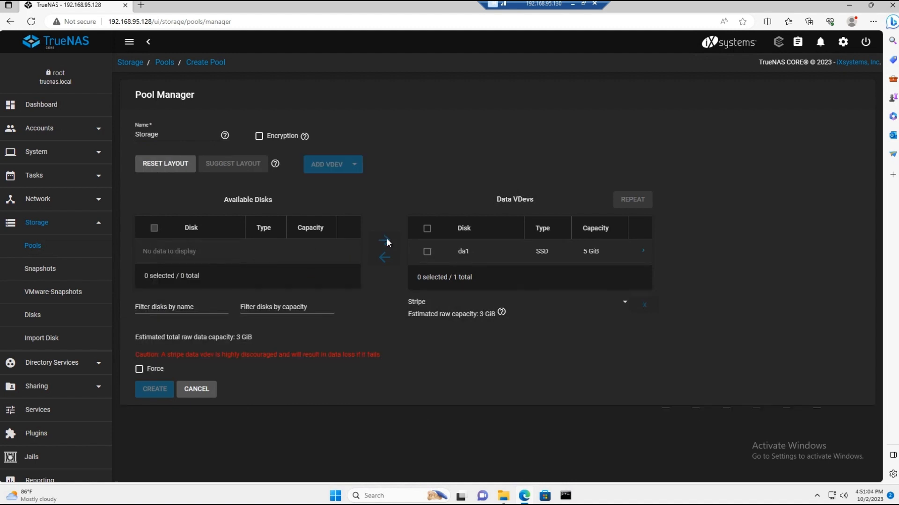
Step: Force the single-disk stripe layout and create the Storage pool, confirming the layout caution and the disk erasure
{"action": "left_click", "coordinate": [139, 370]}
{"action": "left_click", "coordinate": [154, 389]}
{"action": "left_click", "coordinate": [335, 299]}
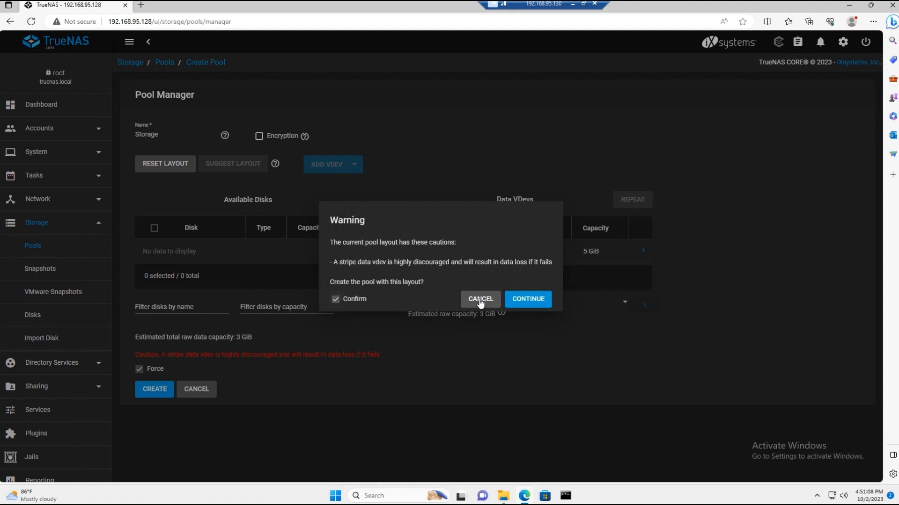
{"action": "left_click", "coordinate": [521, 302]}
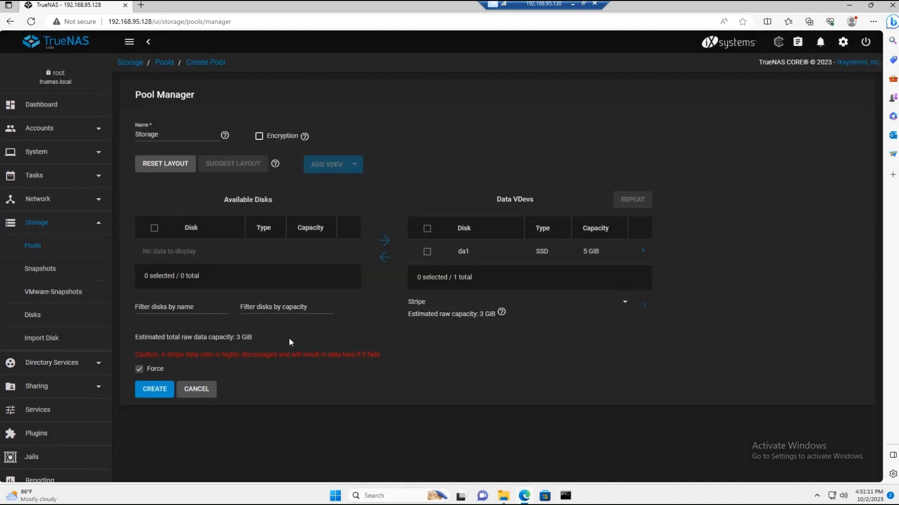
{"action": "left_click", "coordinate": [147, 392]}
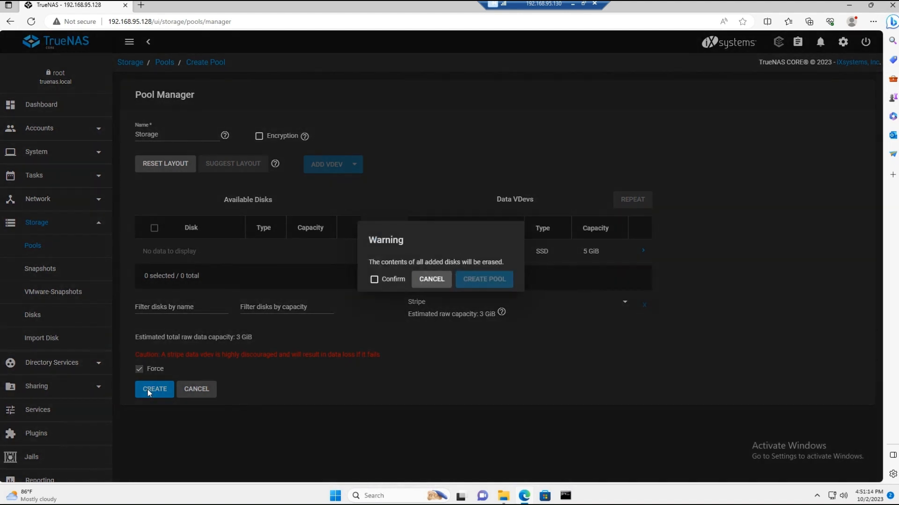
{"action": "left_click", "coordinate": [375, 280]}
{"action": "left_click", "coordinate": [477, 281]}
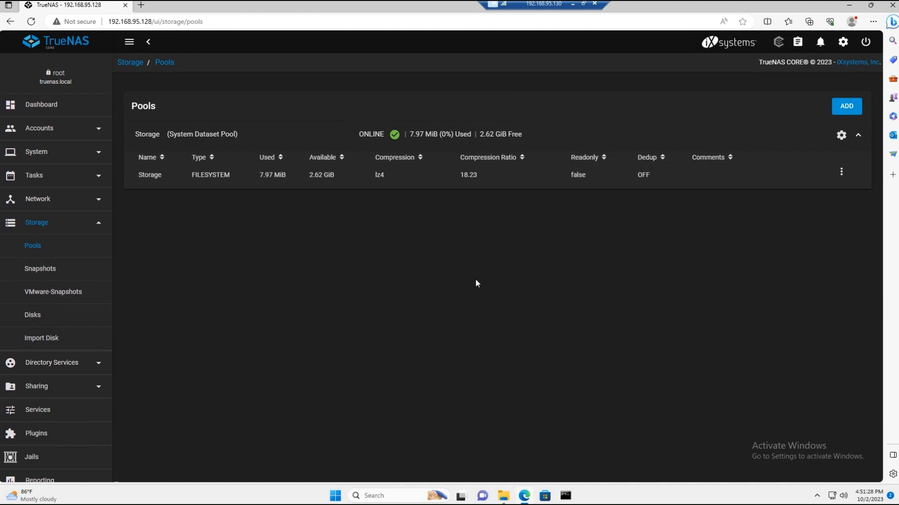
Step: Create a Windows (SMB) share named Storage for the path /mnt/Storage, using the default share parameters
{"action": "left_click", "coordinate": [62, 390]}
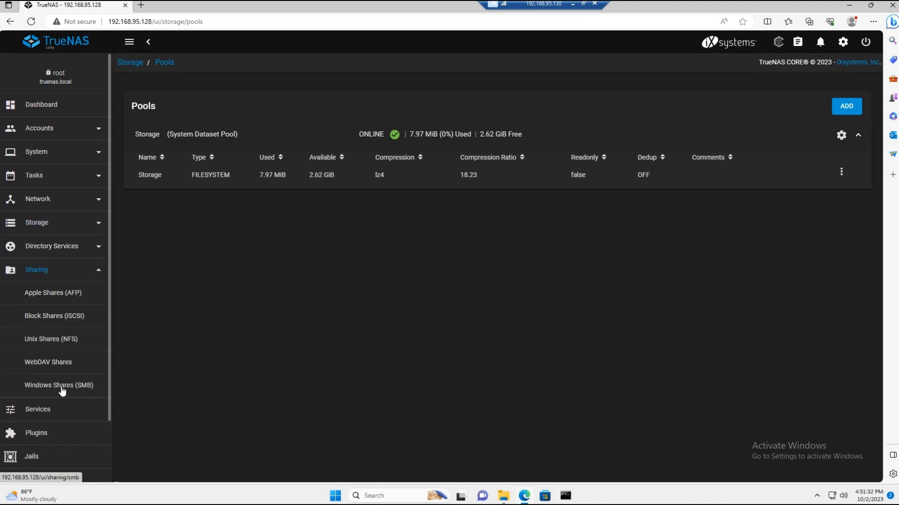
{"action": "left_click", "coordinate": [62, 393]}
{"action": "left_click", "coordinate": [858, 110]}
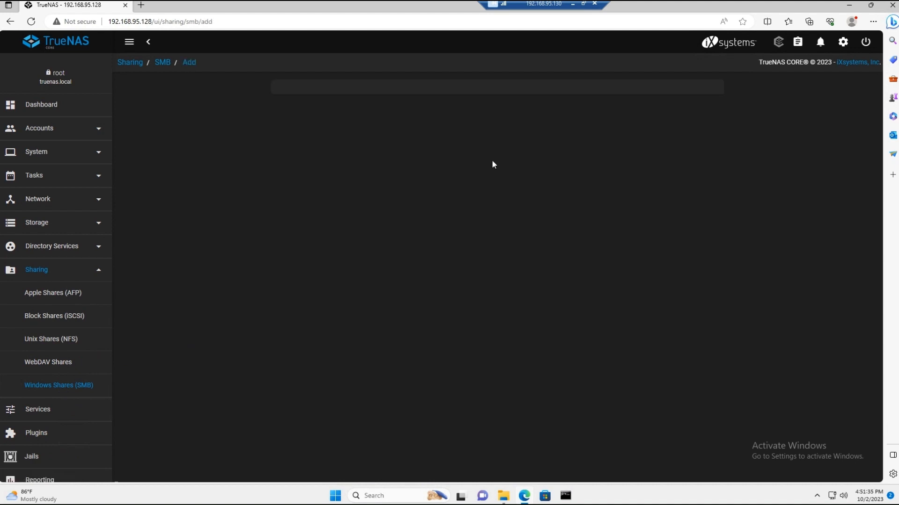
{"action": "left_click", "coordinate": [287, 136]}
{"action": "left_click", "coordinate": [318, 151]}
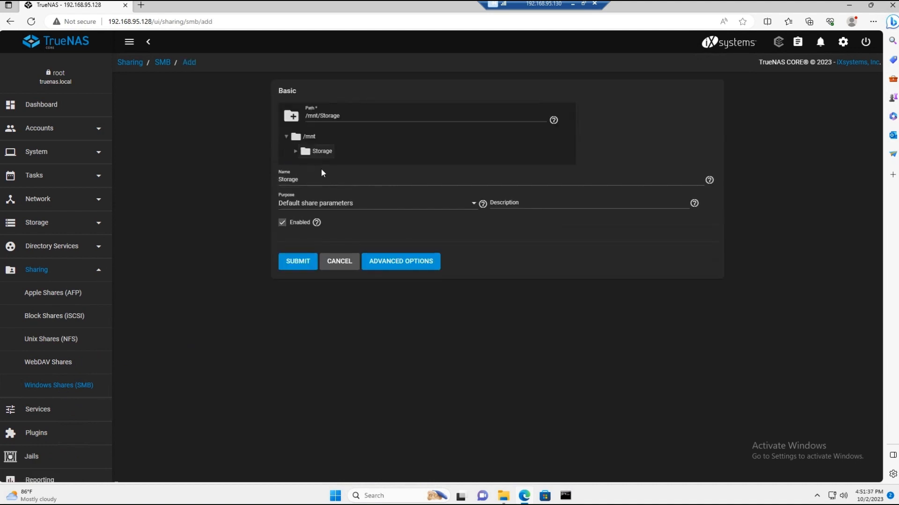
{"action": "left_click", "coordinate": [298, 263]}
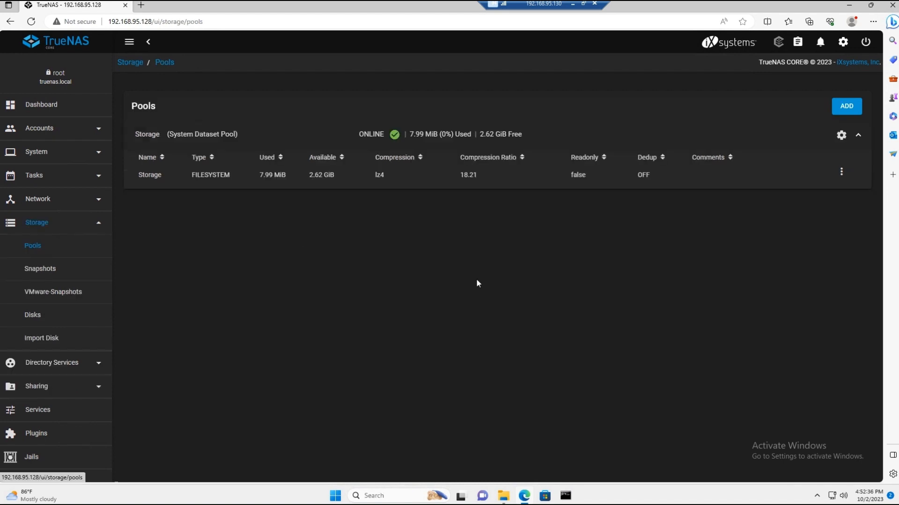
Step: Add a dataset named HR-Folder to the Storage pool with the default options
{"action": "left_click", "coordinate": [840, 173]}
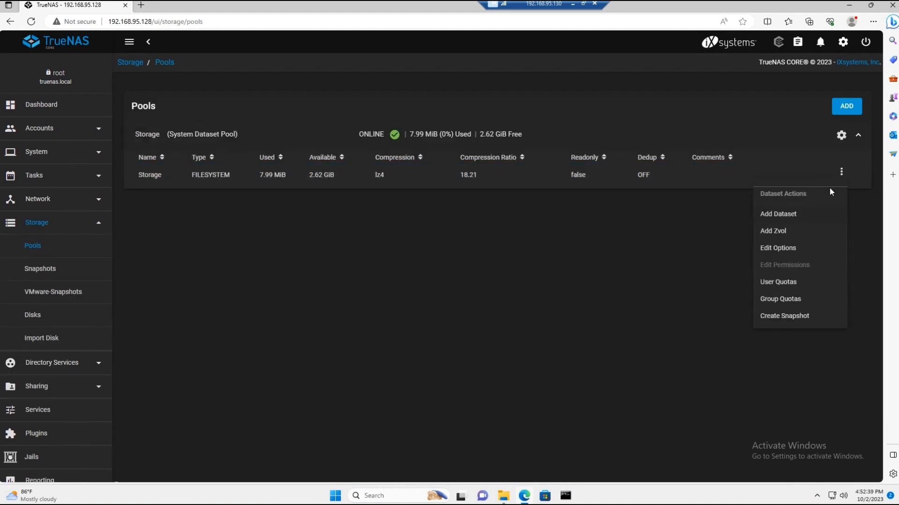
{"action": "left_click", "coordinate": [800, 215]}
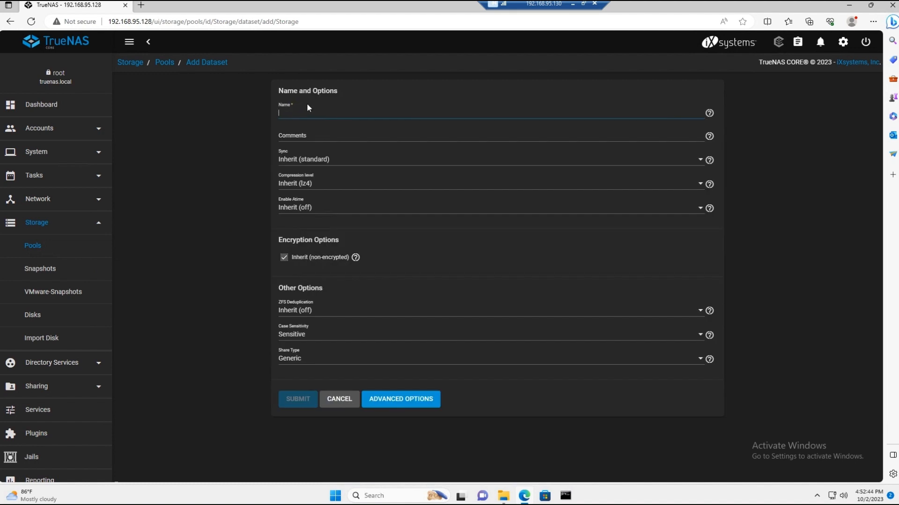
{"action": "type", "text": "H"}
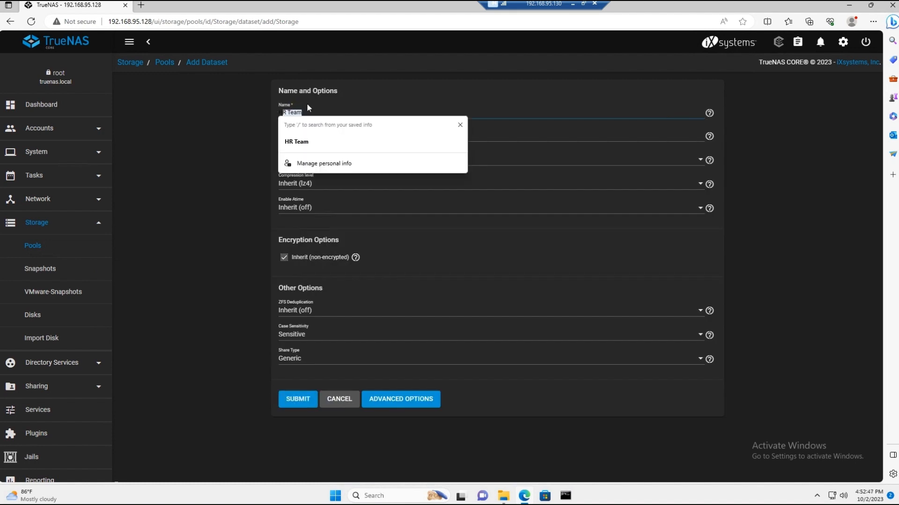
{"action": "type", "text": "R F"}
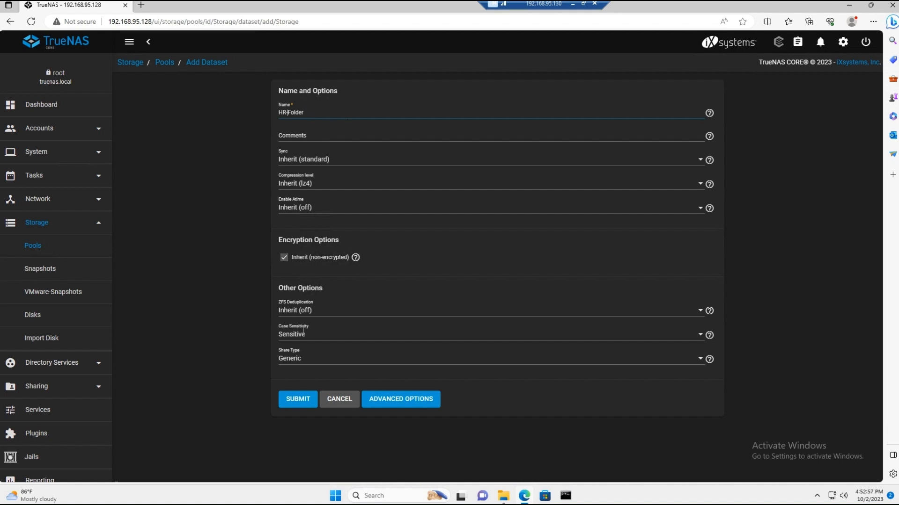
{"action": "left_click", "coordinate": [300, 401]}
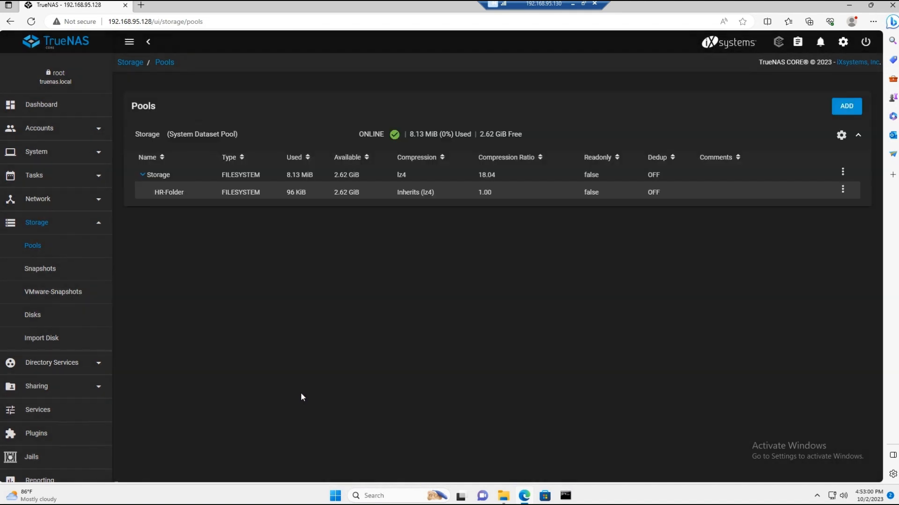
Step: Add a second dataset named Admin-Folder to the Storage pool with the default options
{"action": "left_click", "coordinate": [842, 172]}
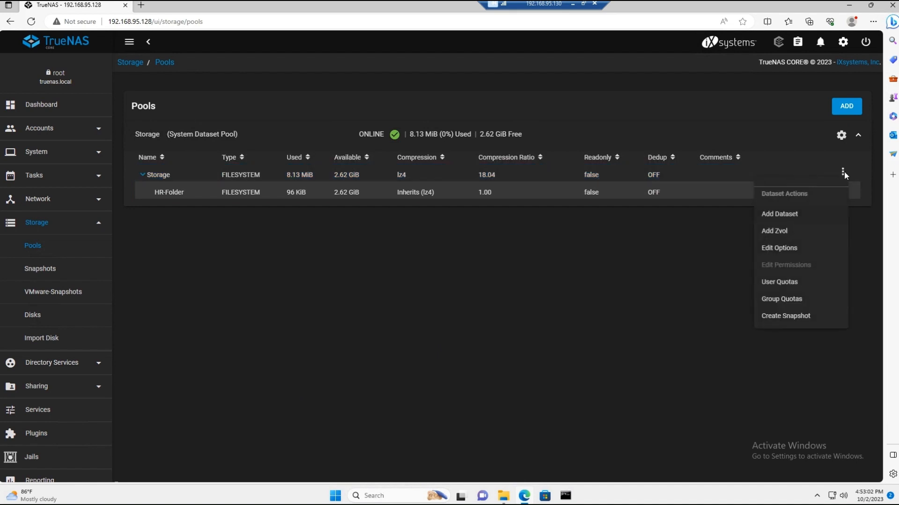
{"action": "left_click", "coordinate": [784, 267]}
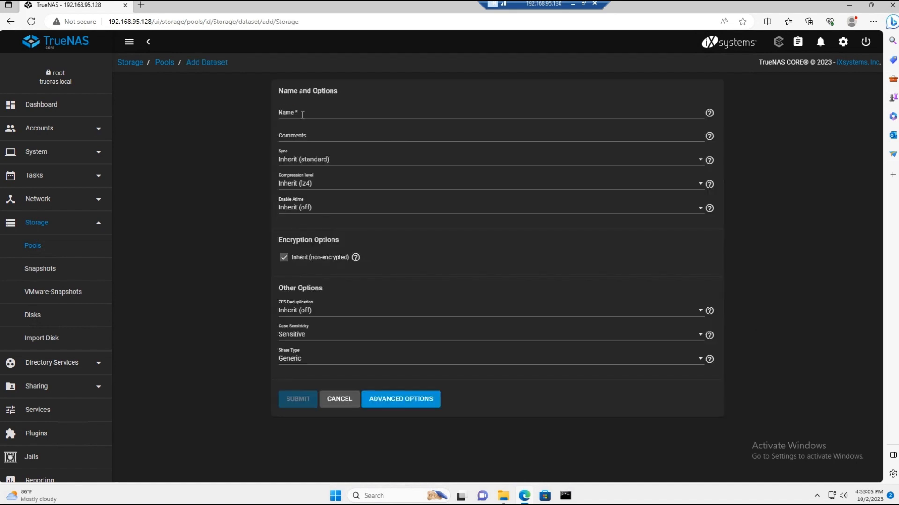
{"action": "left_click", "coordinate": [304, 112]}
{"action": "type", "text": "admi"}
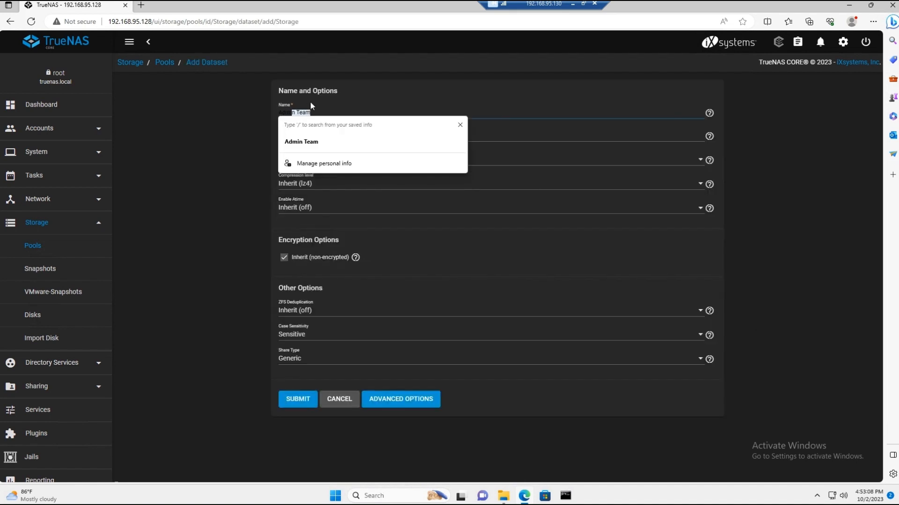
{"action": "type", "text": "n-Folder"}
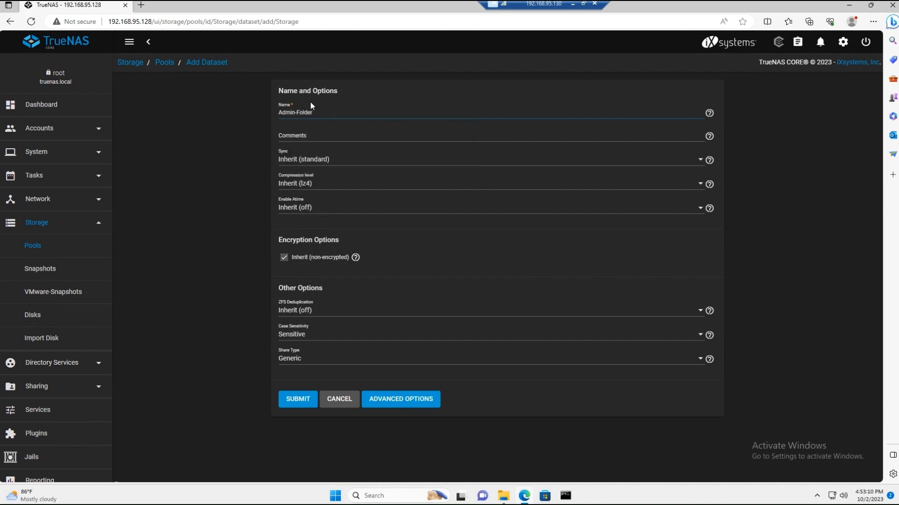
{"action": "left_click", "coordinate": [287, 398]}
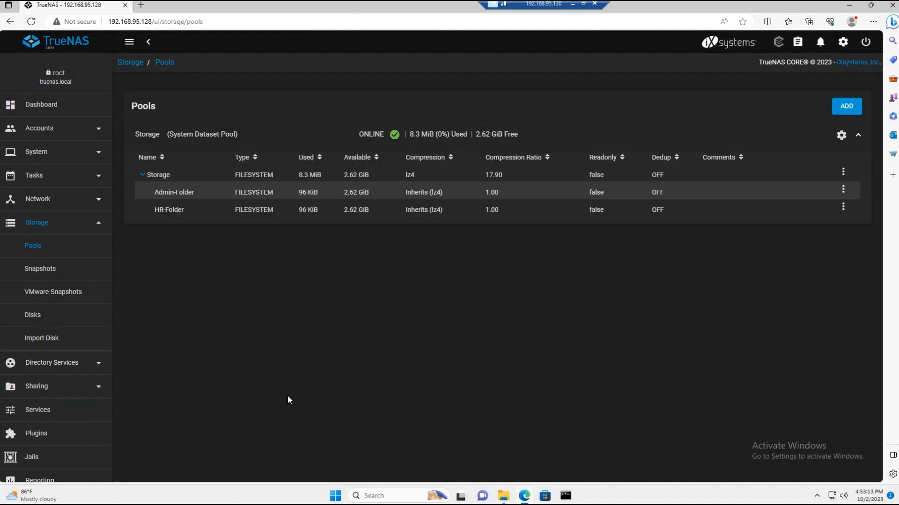
Step: Start a new user account with the full name HR Team and the username hrteam
{"action": "left_click", "coordinate": [43, 128]}
{"action": "left_click", "coordinate": [33, 175]}
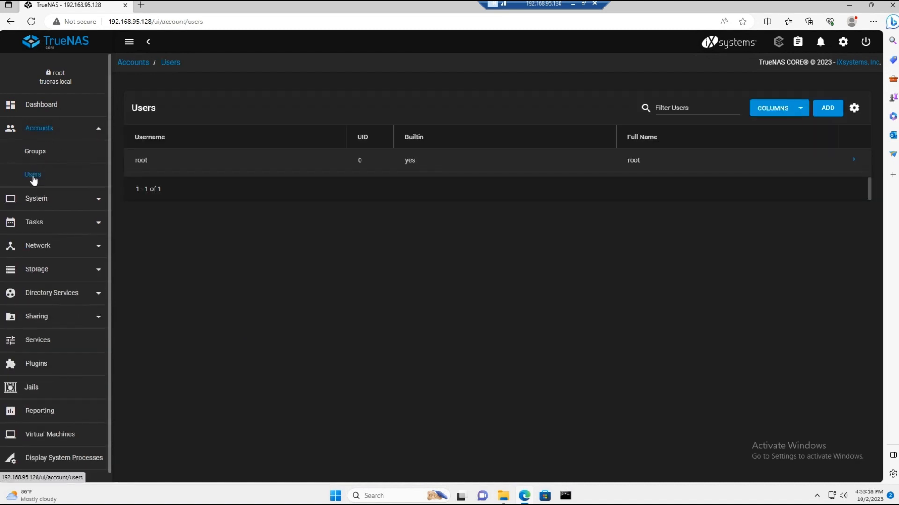
{"action": "left_click", "coordinate": [829, 108]}
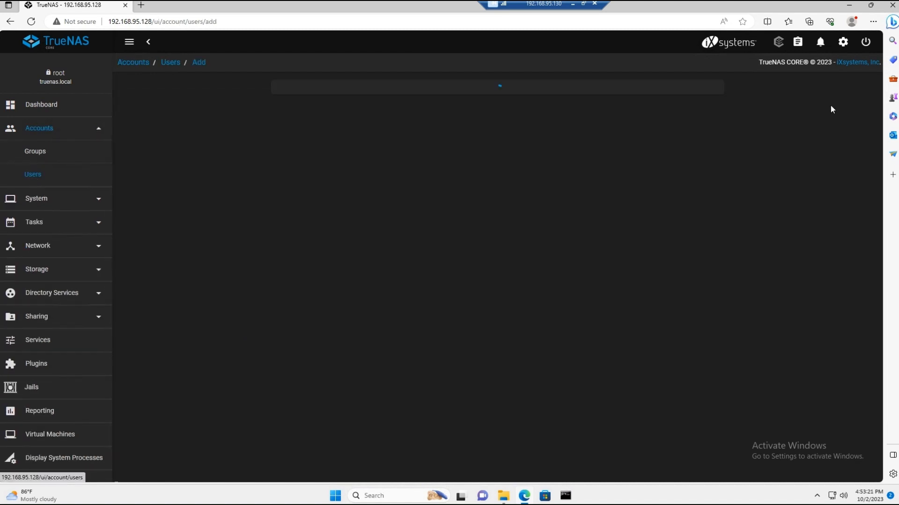
{"action": "left_click", "coordinate": [291, 110]}
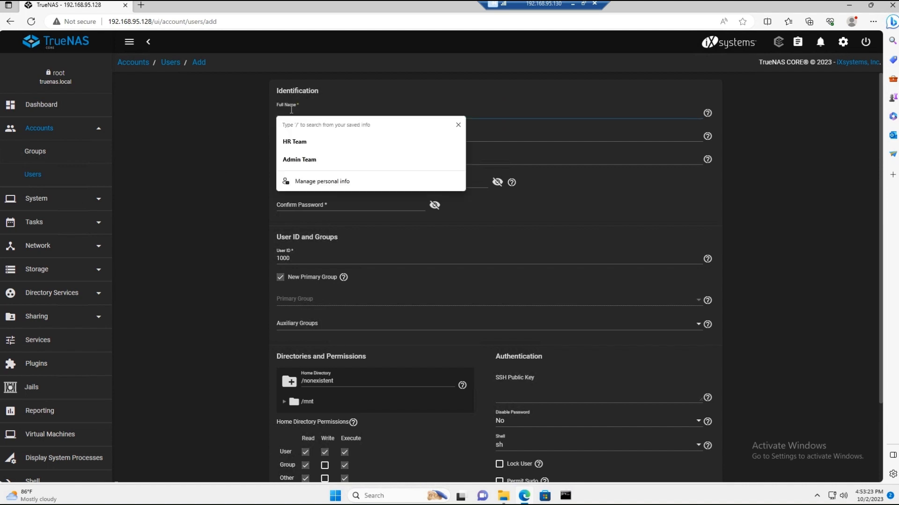
{"action": "type", "text": "HR Team"}
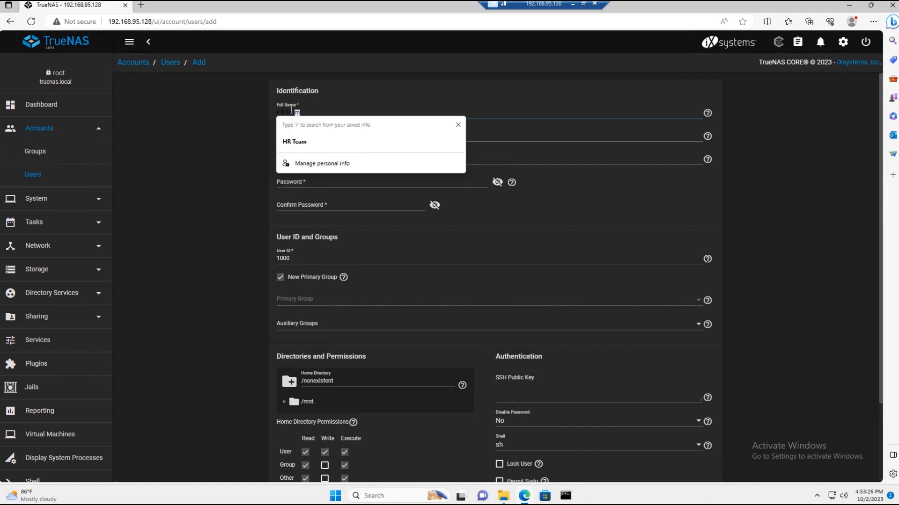
{"action": "key", "text": "Tab"}
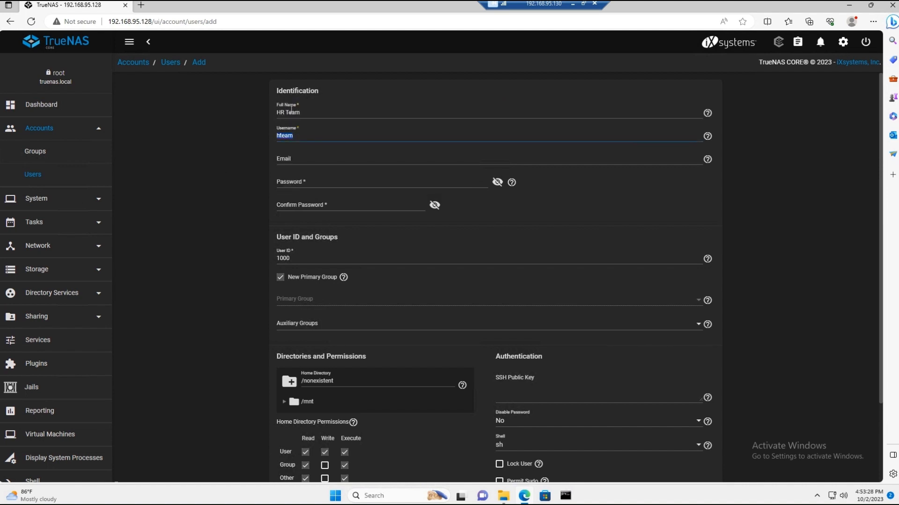
{"action": "type", "text": "hrteam"}
{"action": "key", "text": "Tab"}
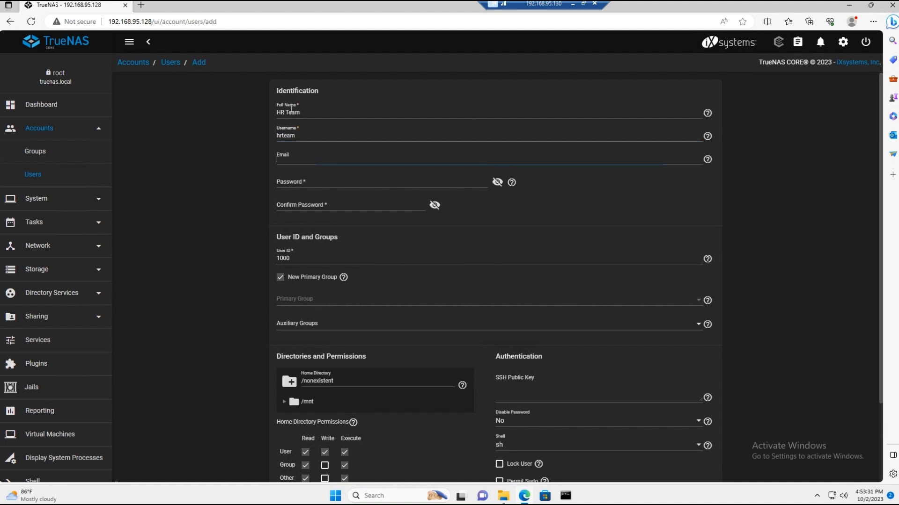
Step: Leave the email empty, then enter and confirm the new user's account password
{"action": "key", "text": "Tab"}
{"action": "key", "text": "Tab"}
{"action": "left_click", "coordinate": [312, 181]}
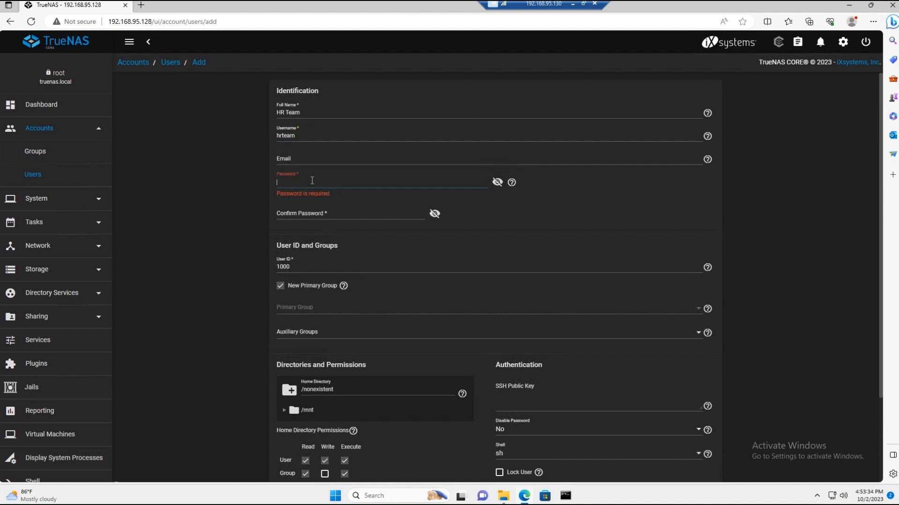
{"action": "type", "text": "••••••••"}
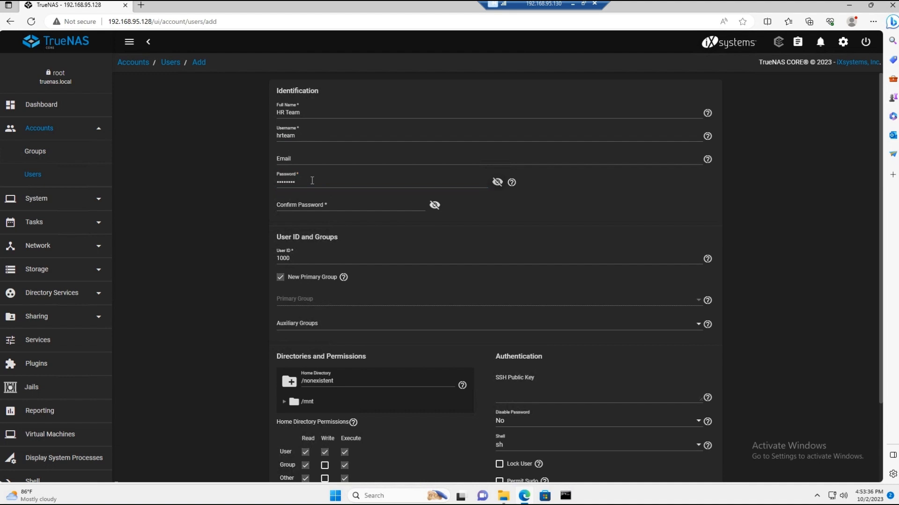
{"action": "key", "text": "Tab"}
{"action": "type", "text": "••••••••"}
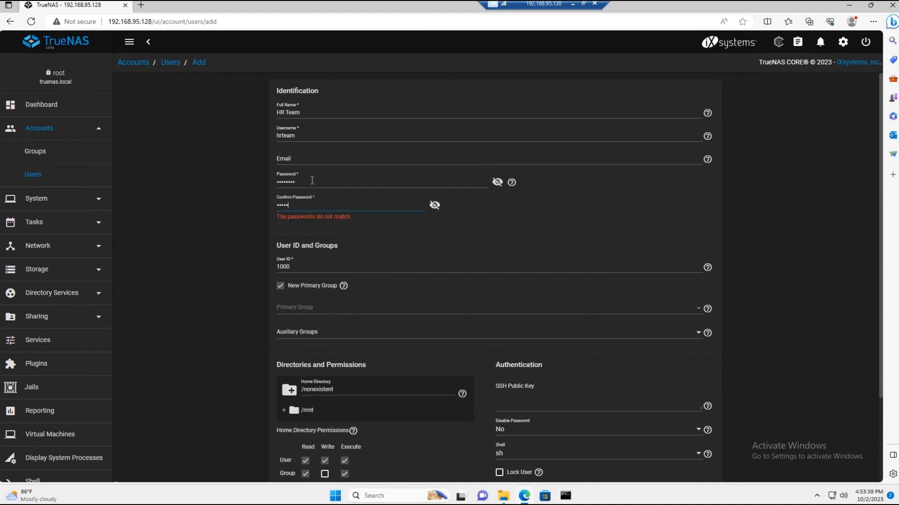
Step: Set the new user's home directory to /mnt/Storage/HR-Folder
{"action": "scroll", "coordinate": [414, 332], "scroll_direction": "down", "scroll_amount": 2}
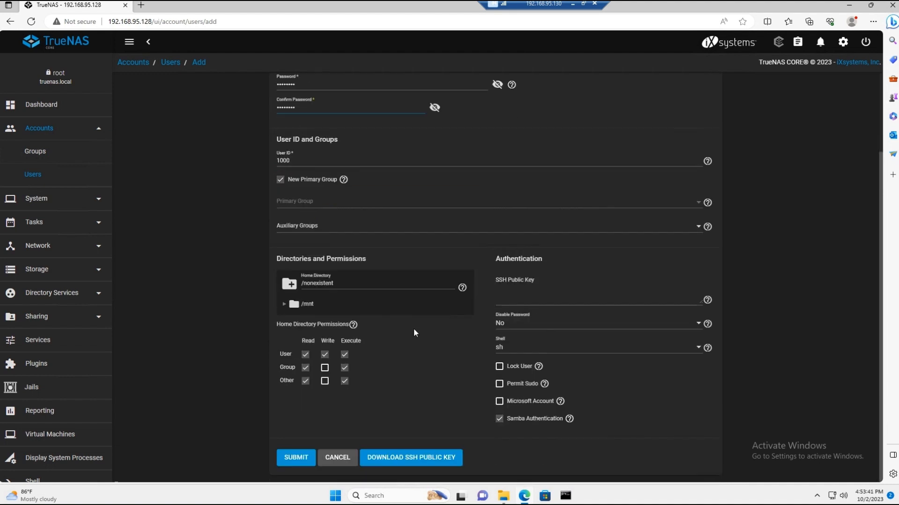
{"action": "left_click", "coordinate": [284, 304]}
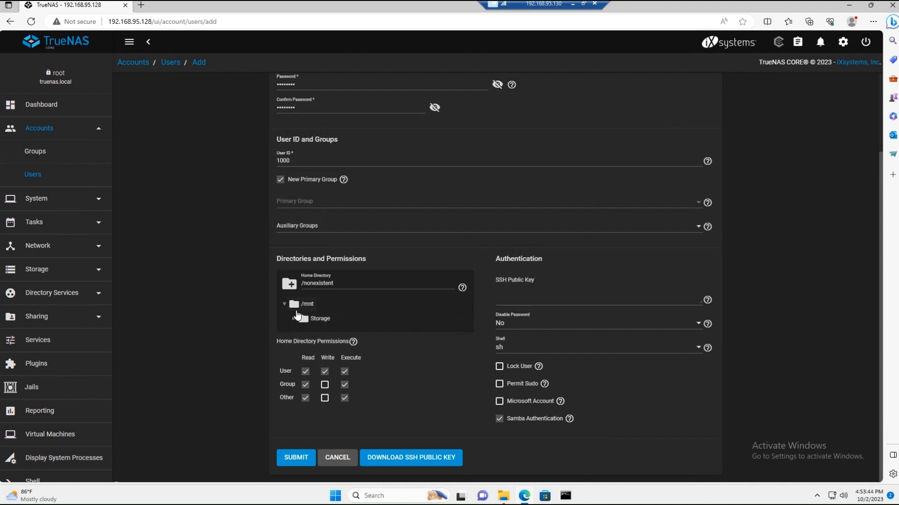
{"action": "left_click", "coordinate": [294, 318]}
{"action": "left_click", "coordinate": [330, 349]}
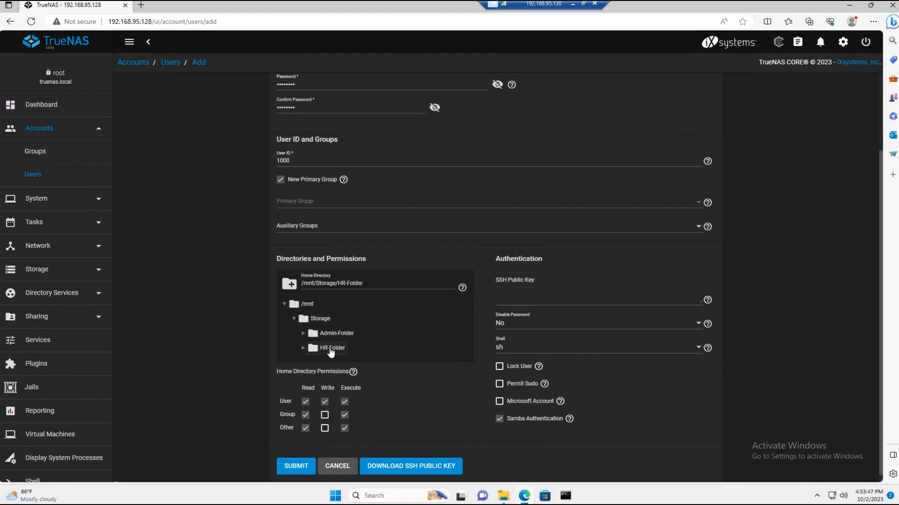
Step: Remove the read and execute home directory permissions for Group and Other, and submit the new user
{"action": "scroll", "coordinate": [398, 353], "scroll_direction": "down", "scroll_amount": 1}
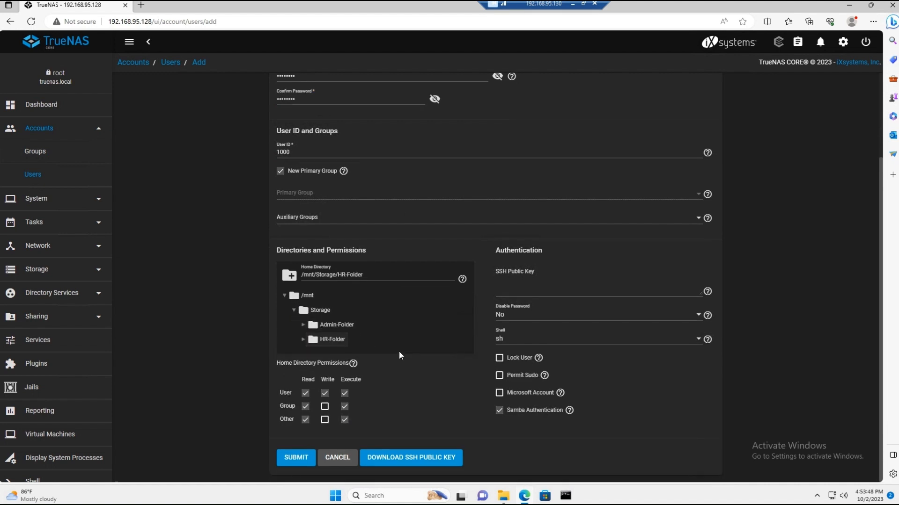
{"action": "left_click", "coordinate": [345, 420]}
{"action": "left_click", "coordinate": [344, 407]}
{"action": "left_click", "coordinate": [305, 419]}
{"action": "left_click", "coordinate": [305, 406]}
{"action": "left_click", "coordinate": [297, 457]}
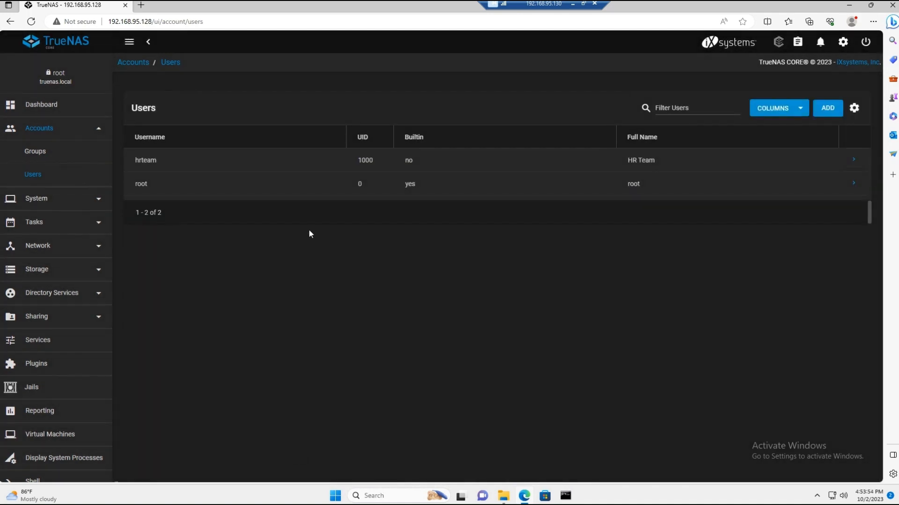
Step: Edit the hrteam user to remove the trailing hrteam subfolder from its home directory path, and save the account
{"action": "left_click", "coordinate": [853, 160]}
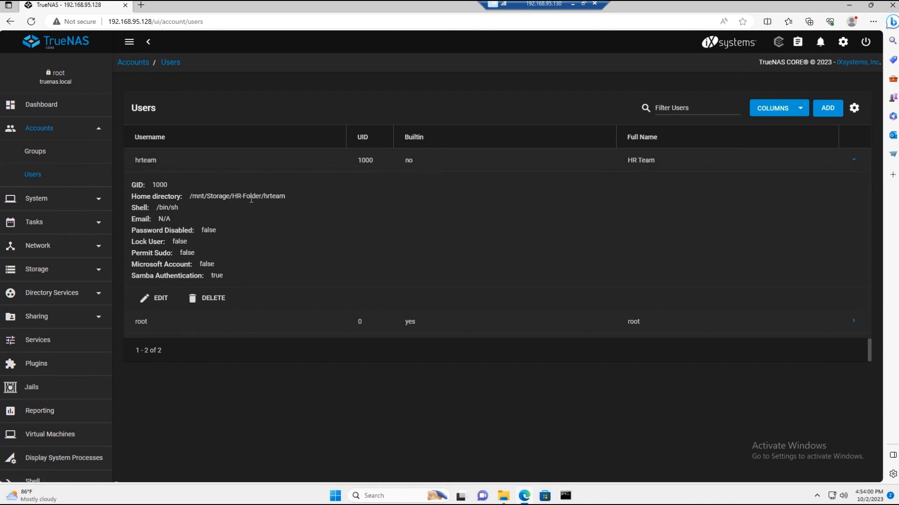
{"action": "left_click", "coordinate": [157, 298]}
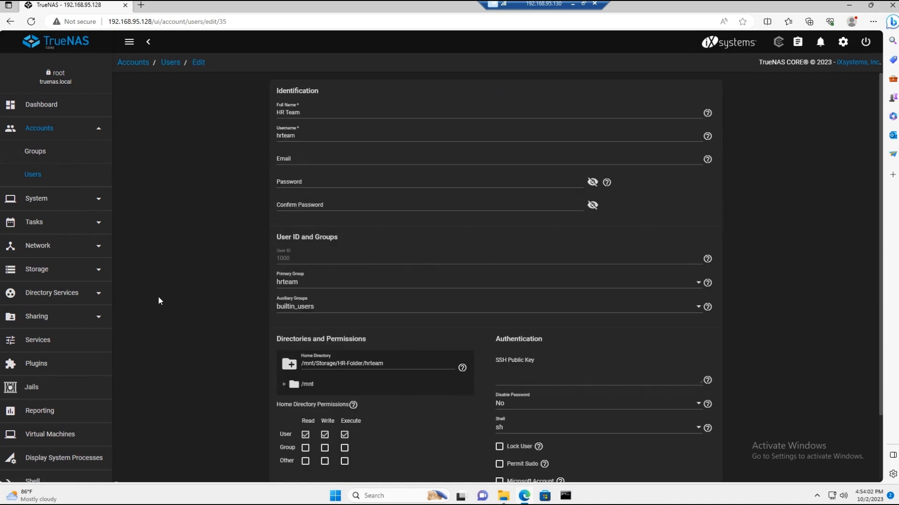
{"action": "double_click", "coordinate": [368, 363]}
{"action": "key", "text": "BackSpace"}
{"action": "key", "text": "BackSpace"}
{"action": "scroll", "coordinate": [388, 398], "scroll_direction": "down", "scroll_amount": 2}
{"action": "left_click", "coordinate": [292, 458]}
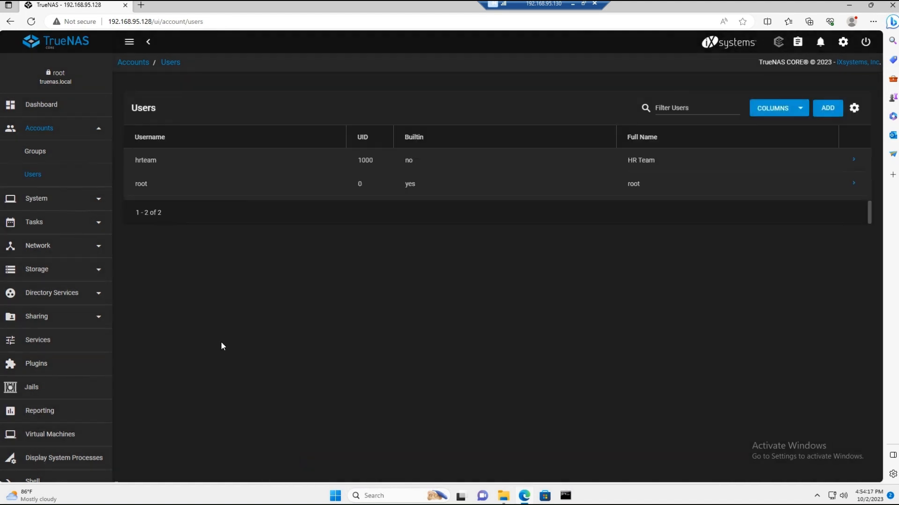
Step: Start a new user account with the full name Admin Team and the username ateam
{"action": "left_click", "coordinate": [831, 108]}
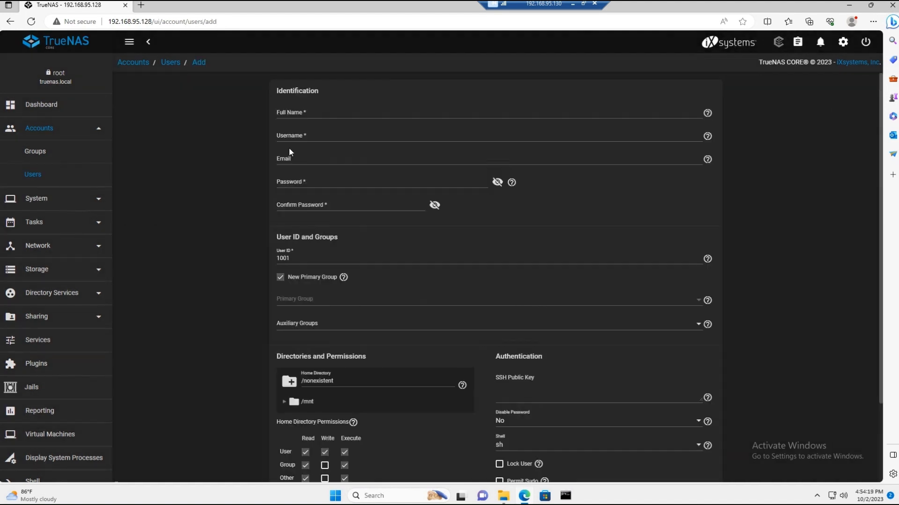
{"action": "left_click", "coordinate": [302, 113]}
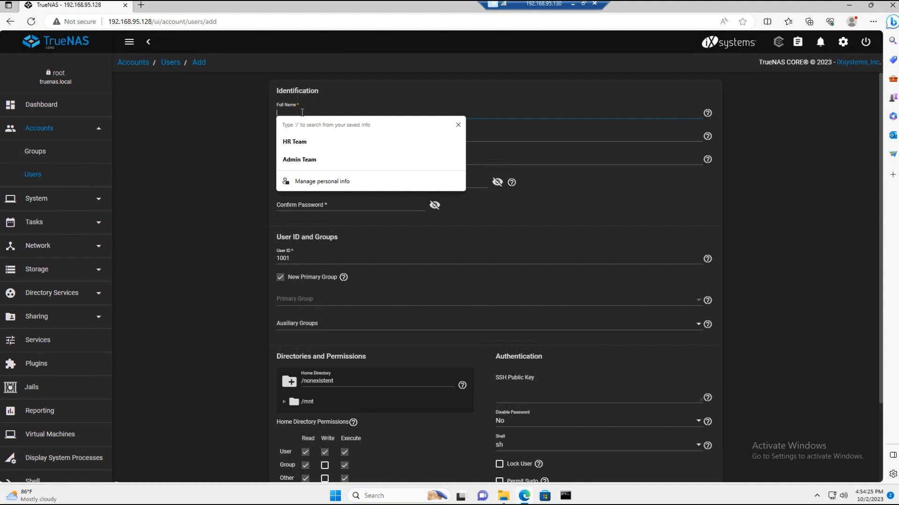
{"action": "left_click", "coordinate": [310, 159]}
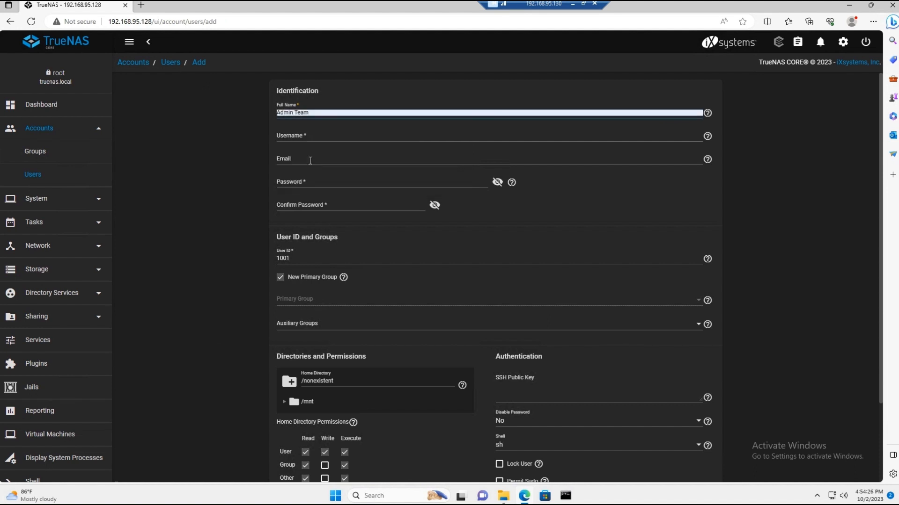
{"action": "left_click", "coordinate": [305, 136]}
{"action": "left_click", "coordinate": [281, 137]}
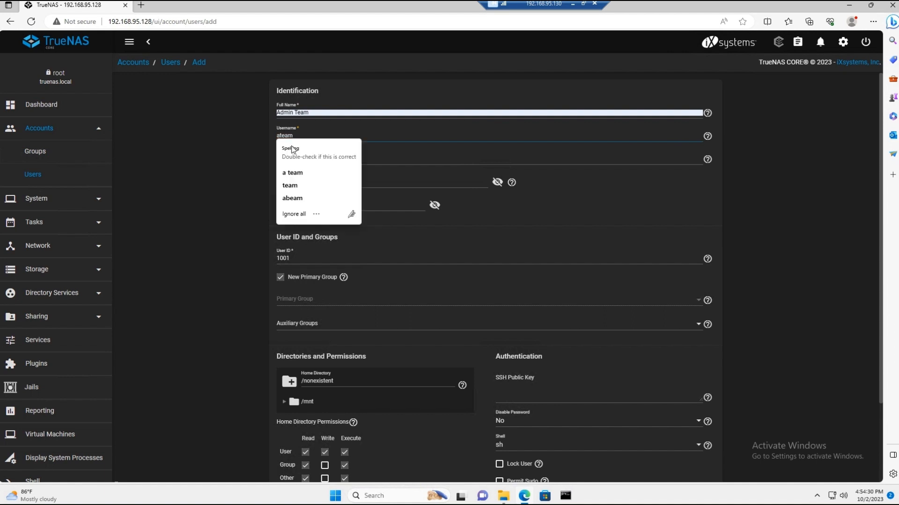
{"action": "left_click", "coordinate": [308, 140]}
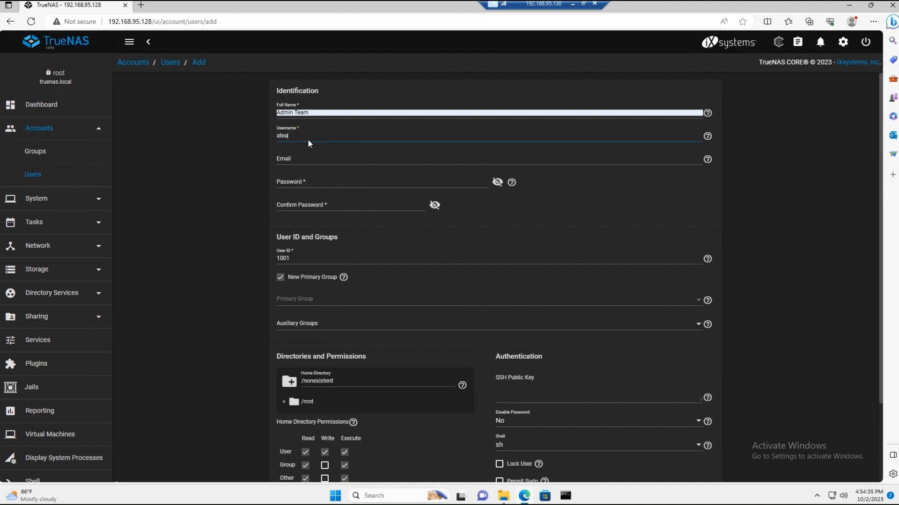
Step: Enter and confirm the account password for the ateam user, leaving the email empty
{"action": "left_click", "coordinate": [310, 177]}
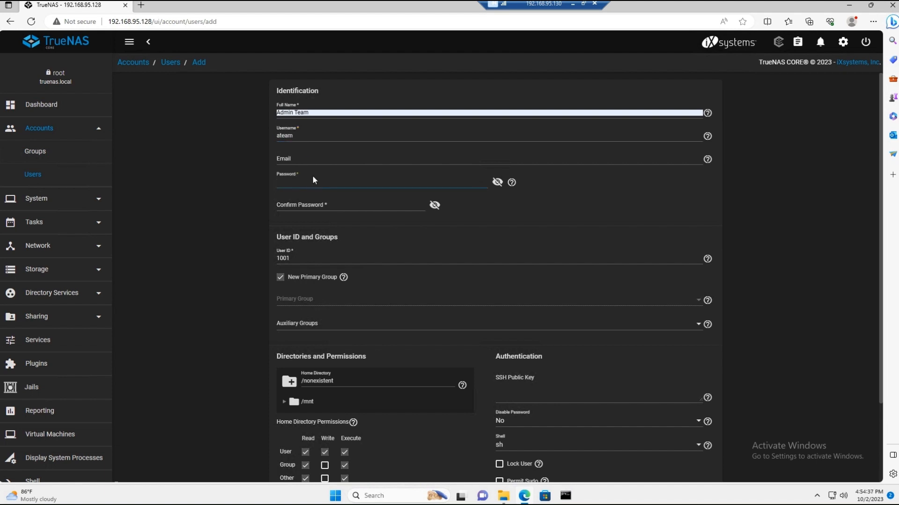
{"action": "type", "text": "••••••••"}
{"action": "key", "text": "Tab"}
{"action": "key", "text": "Tab"}
{"action": "type", "text": "••••"}
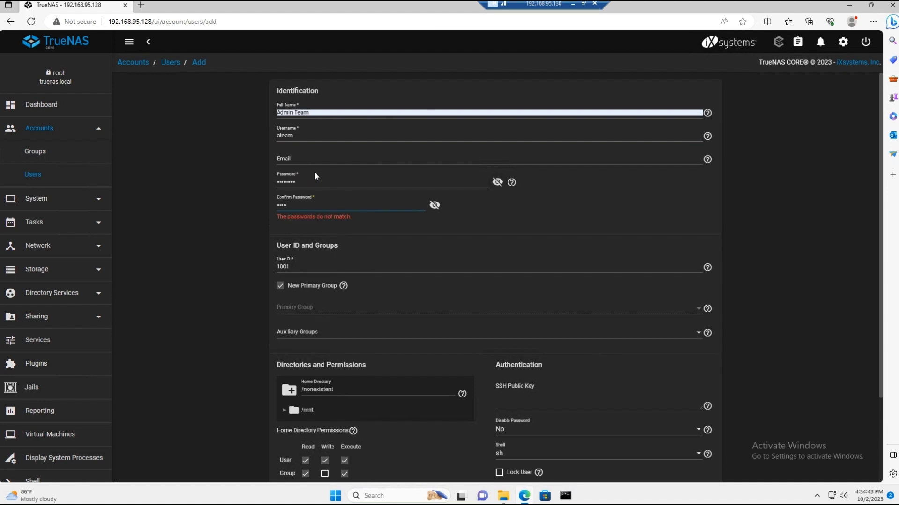
{"action": "type", "text": "••••"}
Step: Submit the ateam user with home directory /mnt/Storage/Admin-Folder and no read or execute home directory permissions for Group and Other
{"action": "scroll", "coordinate": [345, 234], "scroll_direction": "down", "scroll_amount": 2}
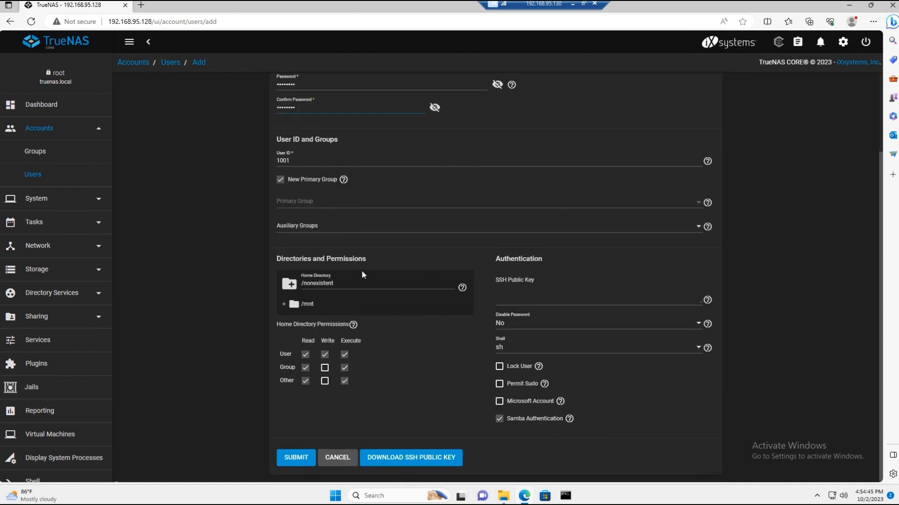
{"action": "left_click", "coordinate": [344, 383]}
{"action": "left_click", "coordinate": [285, 304]}
{"action": "left_click", "coordinate": [294, 319]}
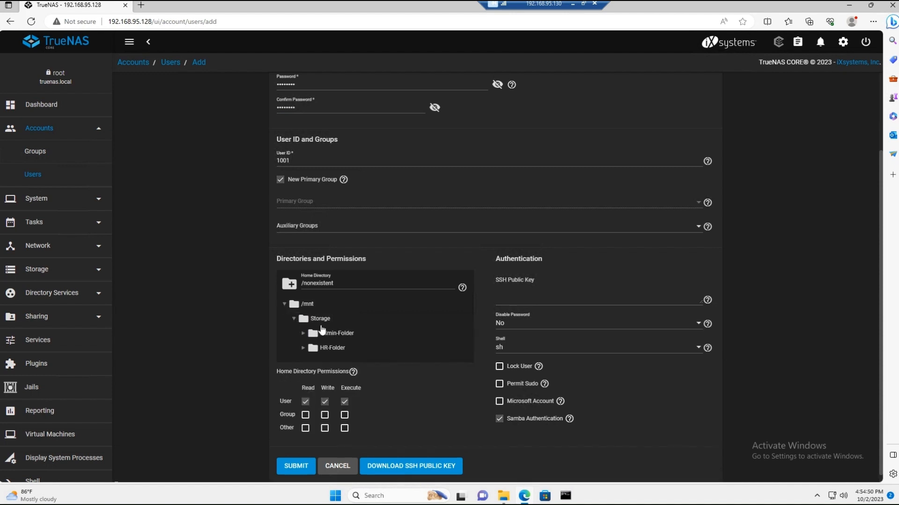
{"action": "left_click", "coordinate": [329, 335]}
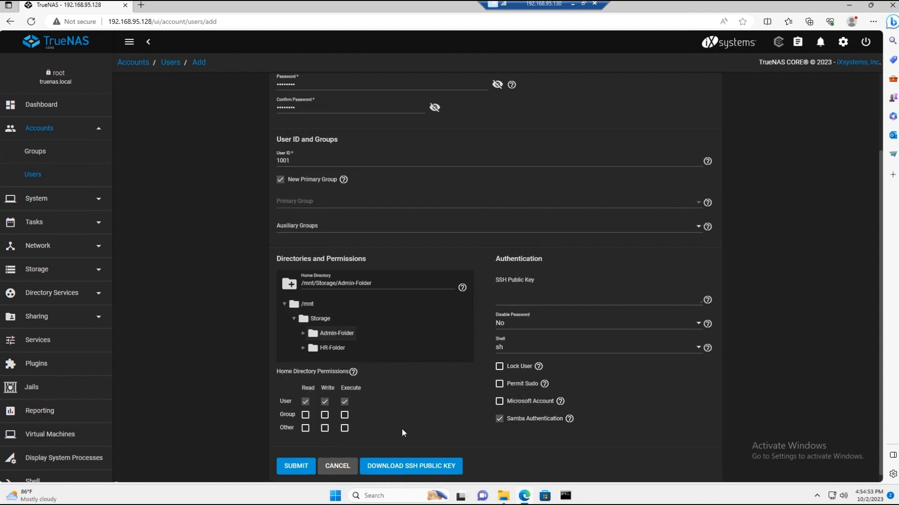
{"action": "left_click", "coordinate": [309, 466]}
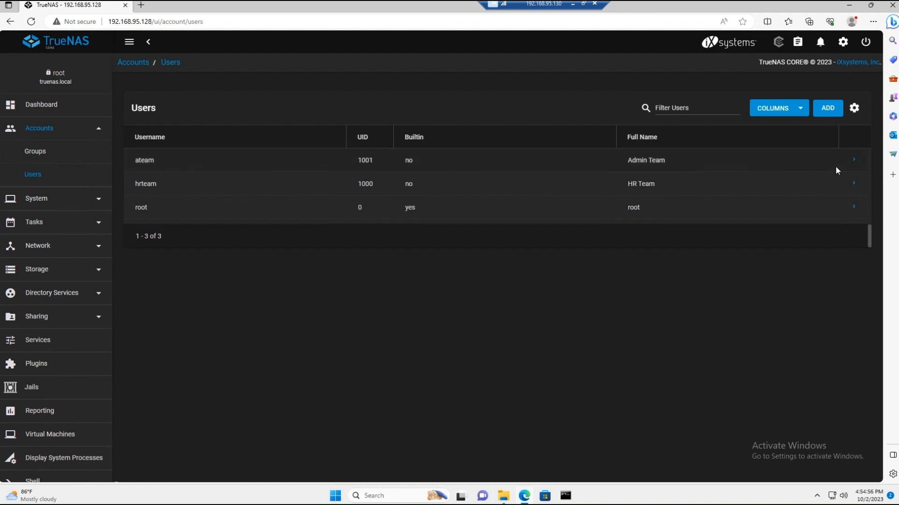
Step: Edit the ateam user to remove the trailing ateam subfolder from its home directory path, and save the account
{"action": "left_click", "coordinate": [860, 163]}
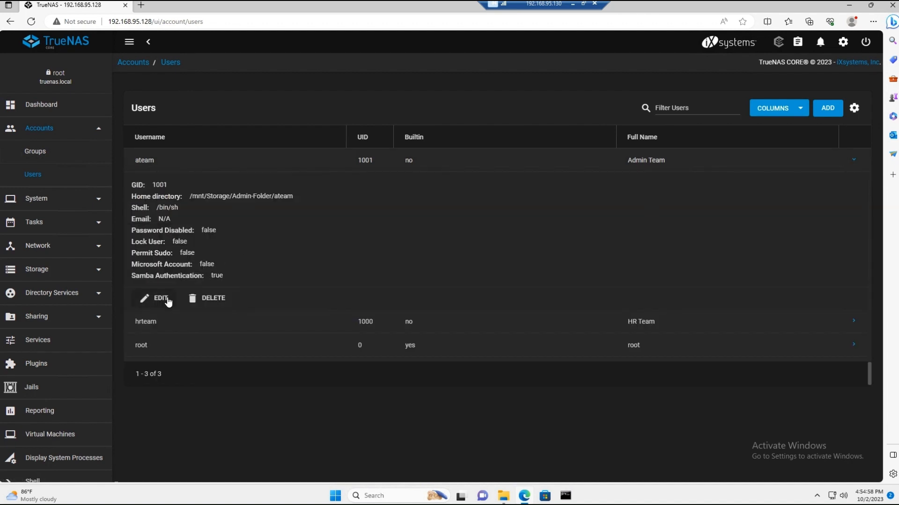
{"action": "left_click", "coordinate": [161, 298]}
{"action": "left_click", "coordinate": [402, 362]}
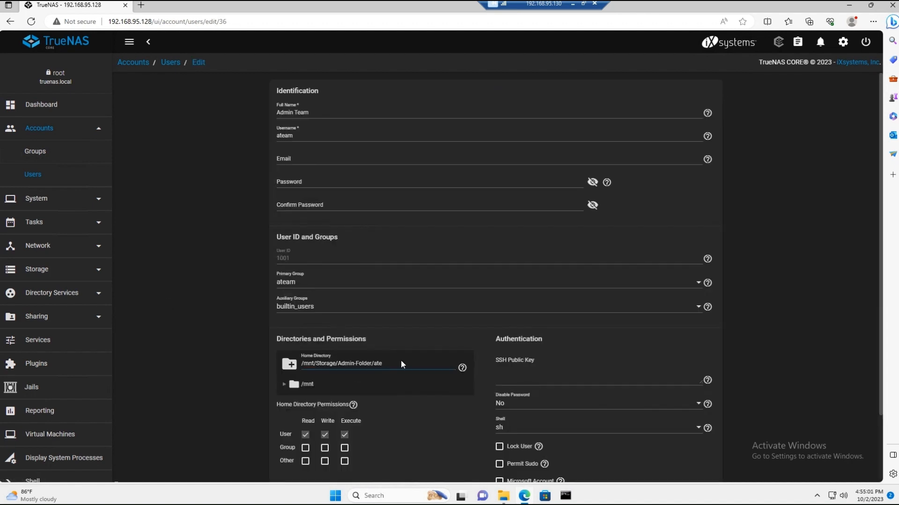
{"action": "scroll", "coordinate": [369, 378], "scroll_direction": "down", "scroll_amount": 3}
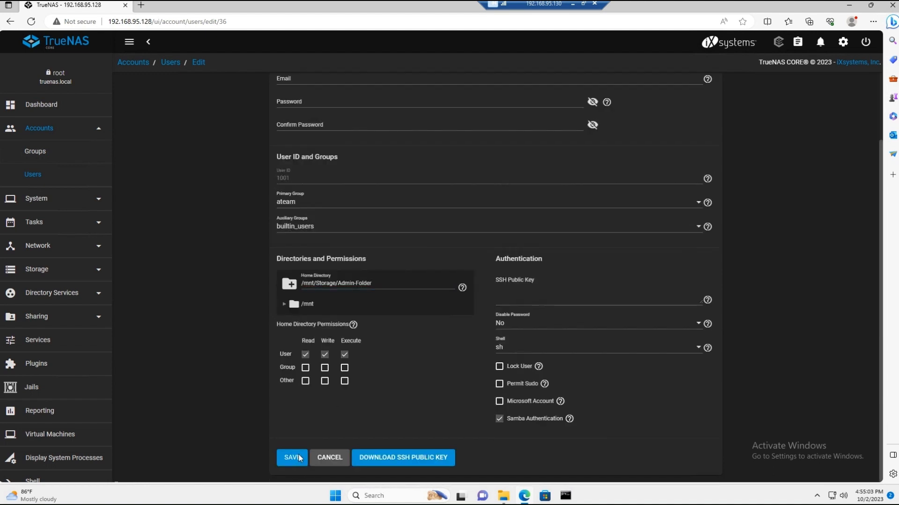
{"action": "left_click", "coordinate": [297, 459]}
Step: Edit the options of the Admin-Folder dataset in the Storage pool to set its own quota to 1 GiB, and save
{"action": "left_click", "coordinate": [46, 269]}
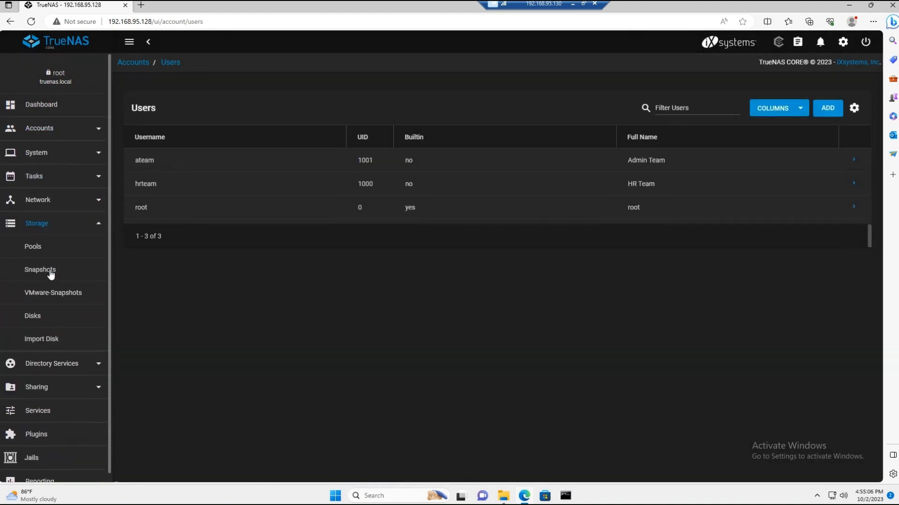
{"action": "left_click", "coordinate": [34, 246]}
{"action": "left_click", "coordinate": [843, 189]}
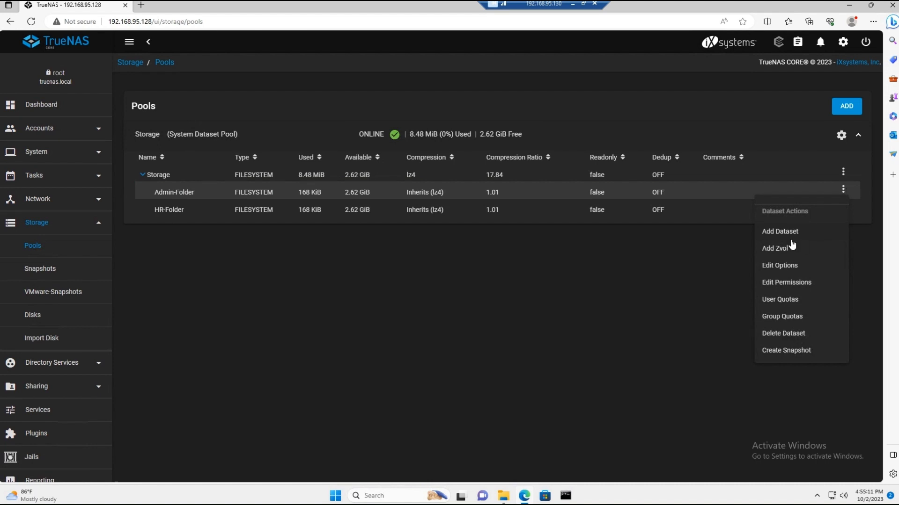
{"action": "left_click", "coordinate": [780, 266]}
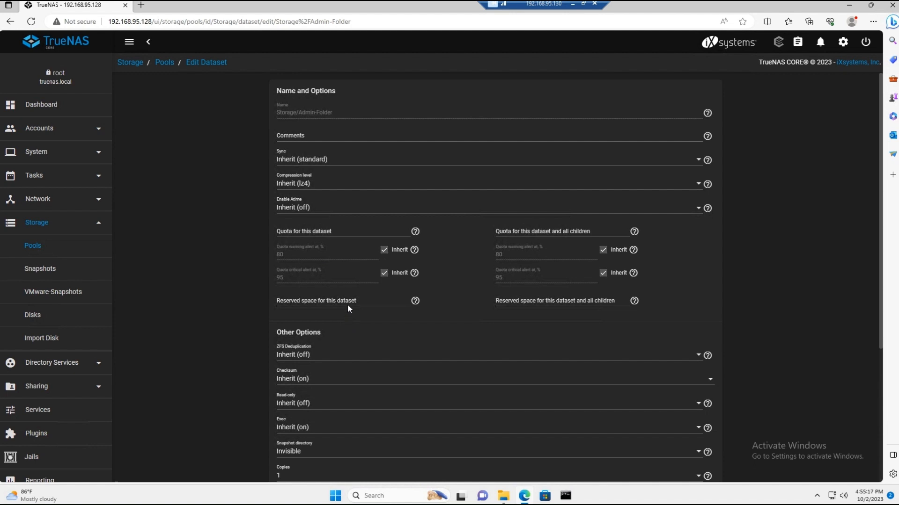
{"action": "scroll", "coordinate": [332, 218], "scroll_direction": "down", "scroll_amount": 4}
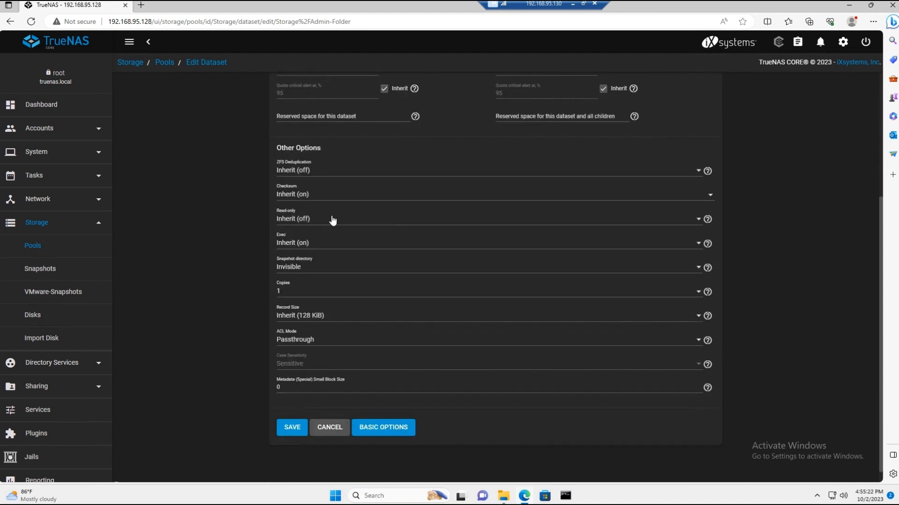
{"action": "scroll", "coordinate": [332, 220], "scroll_direction": "up", "scroll_amount": 4}
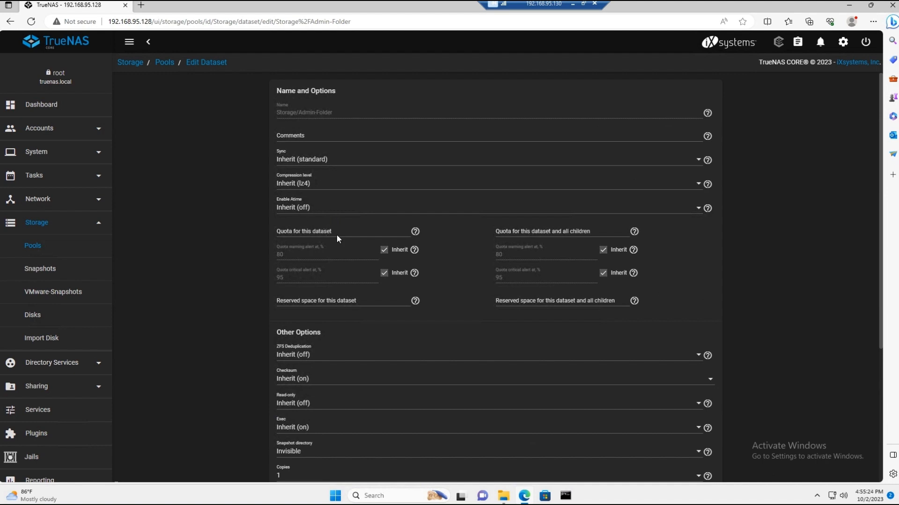
{"action": "left_click", "coordinate": [296, 233]}
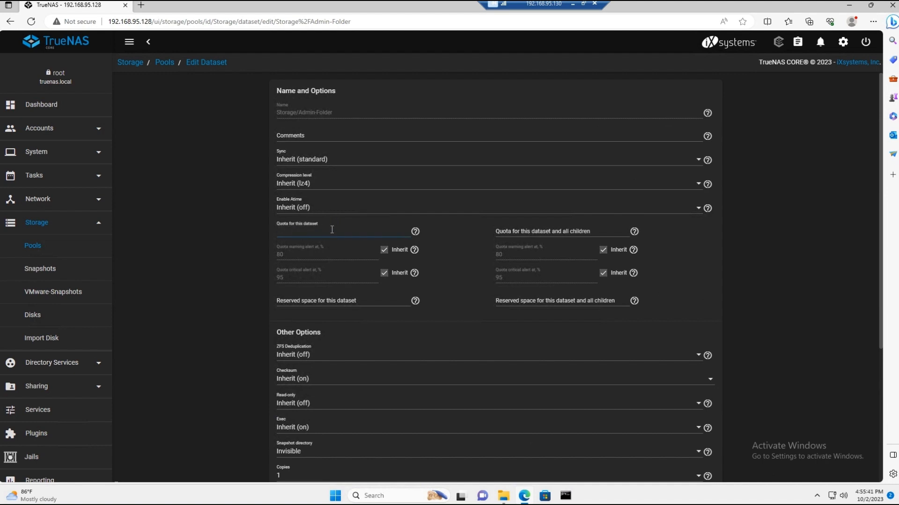
{"action": "type", "text": "1"}
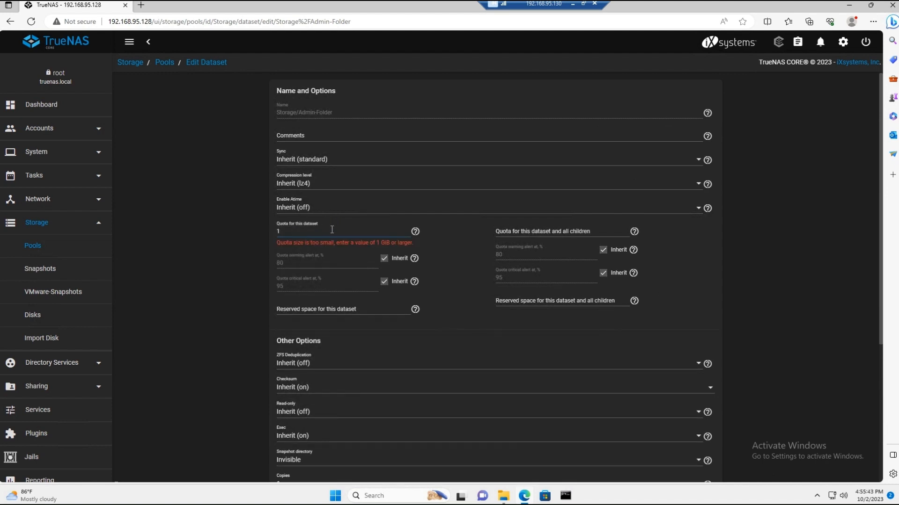
{"action": "type", "text": " GiB"}
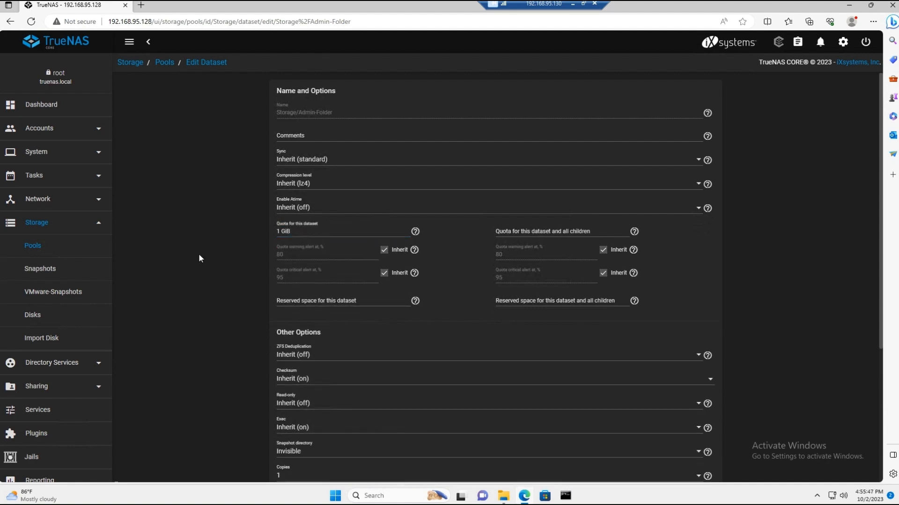
{"action": "scroll", "coordinate": [198, 254], "scroll_direction": "down", "scroll_amount": 5}
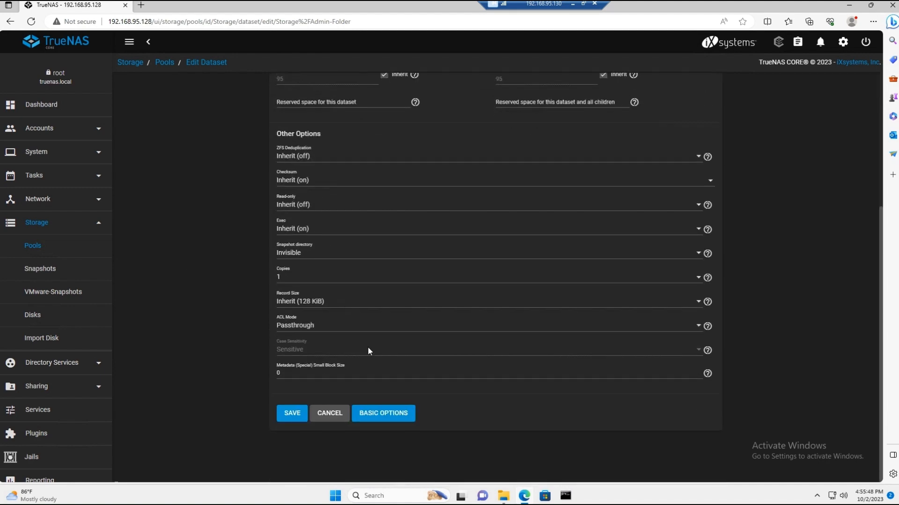
{"action": "left_click", "coordinate": [291, 413]}
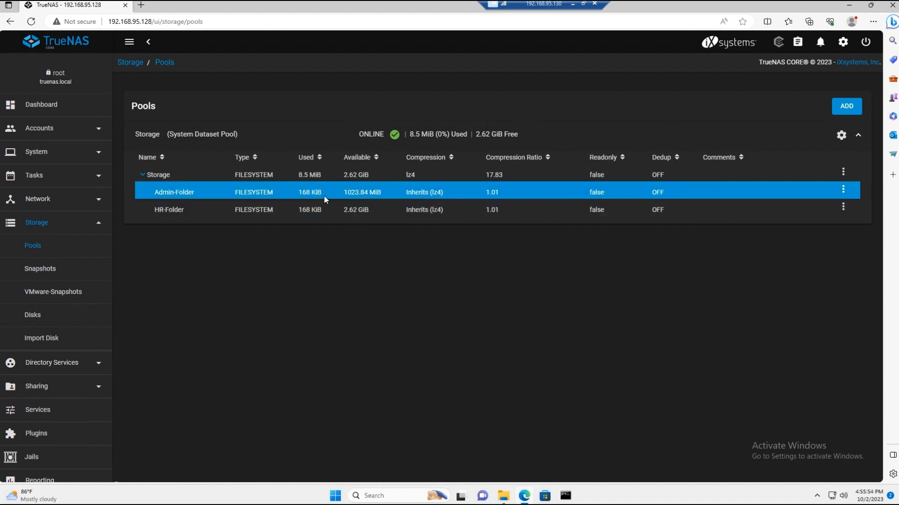
Step: Set the Admin-Folder dataset's permissions to apply recursively, accept the warning, and save
{"action": "left_click", "coordinate": [842, 189]}
{"action": "left_click", "coordinate": [794, 283]}
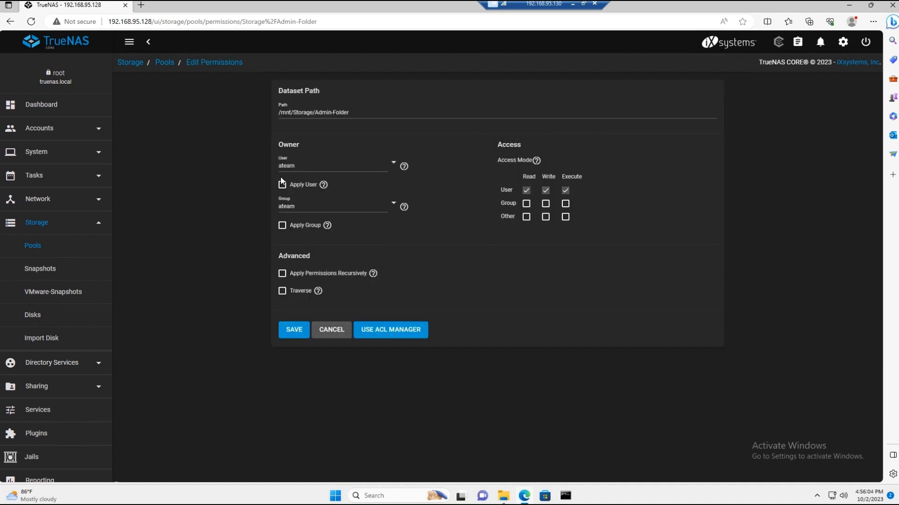
{"action": "left_click", "coordinate": [282, 273]}
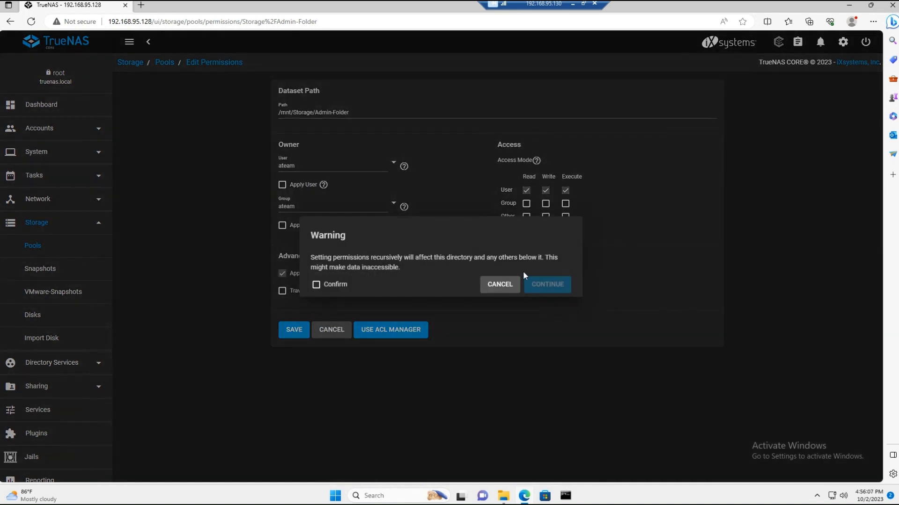
{"action": "left_click", "coordinate": [322, 285]}
{"action": "left_click", "coordinate": [547, 284]}
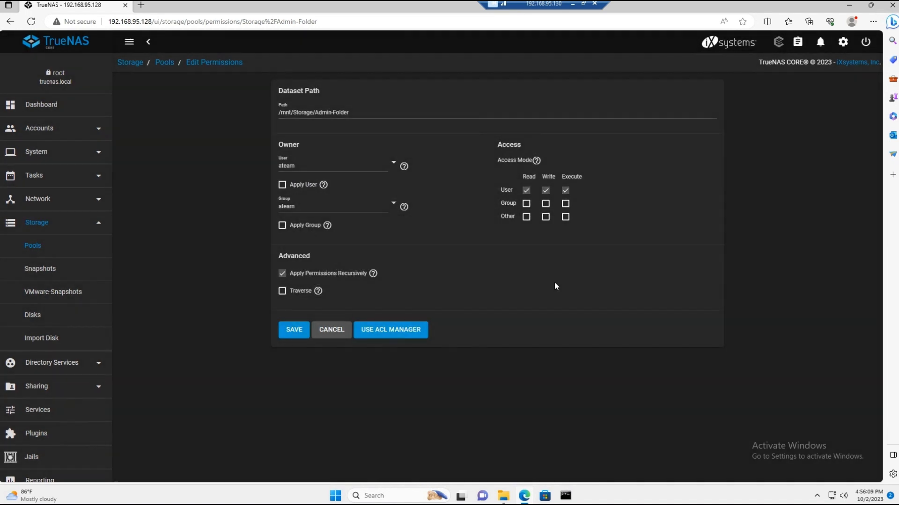
{"action": "left_click", "coordinate": [294, 331]}
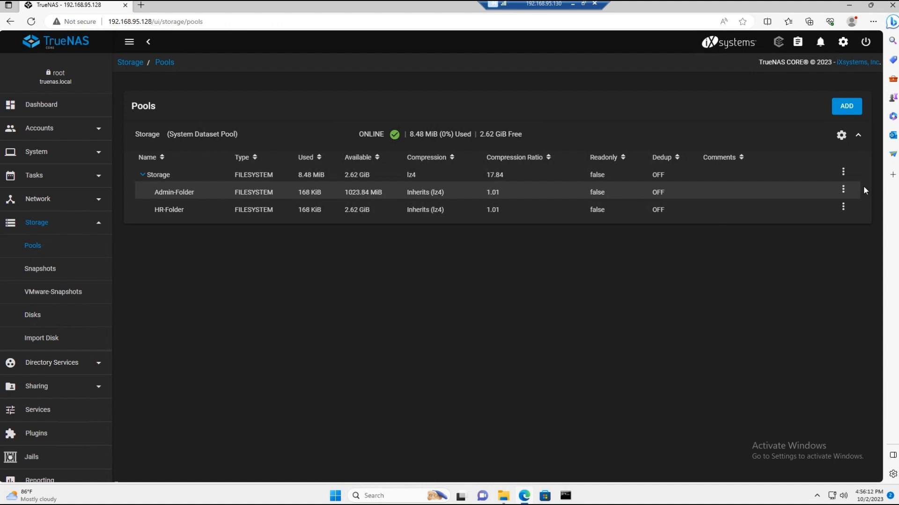
Step: Edit the options of the HR-Folder dataset to set its own quota to 1 GiB, and save
{"action": "left_click", "coordinate": [843, 210]}
{"action": "left_click", "coordinate": [843, 208]}
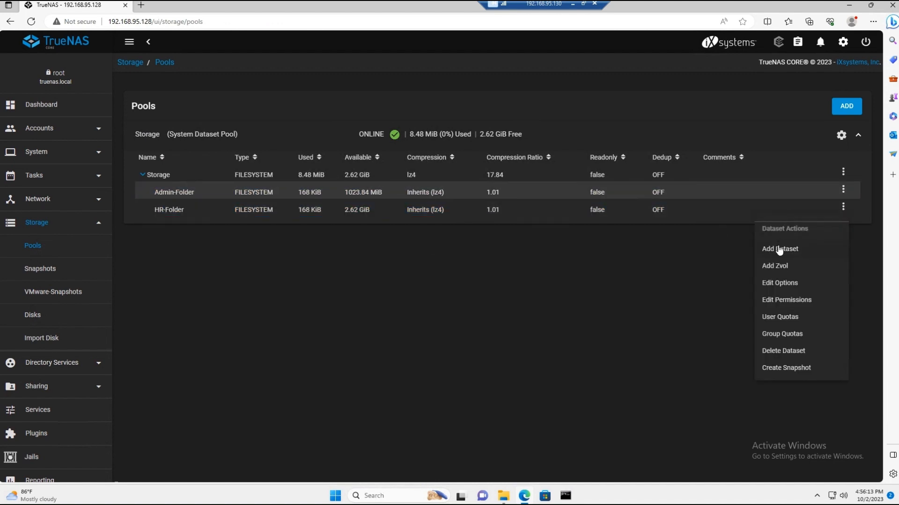
{"action": "left_click", "coordinate": [786, 284]}
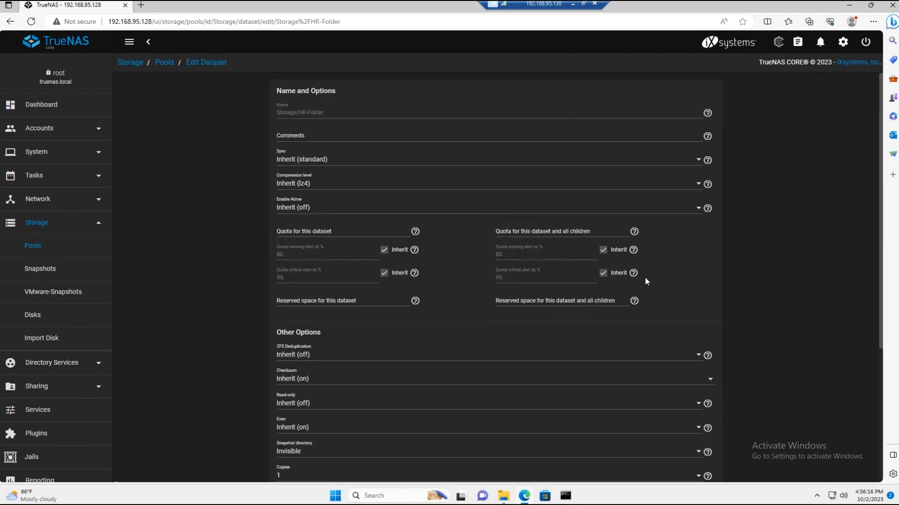
{"action": "left_click", "coordinate": [322, 230]}
{"action": "type", "text": "1 GiB"}
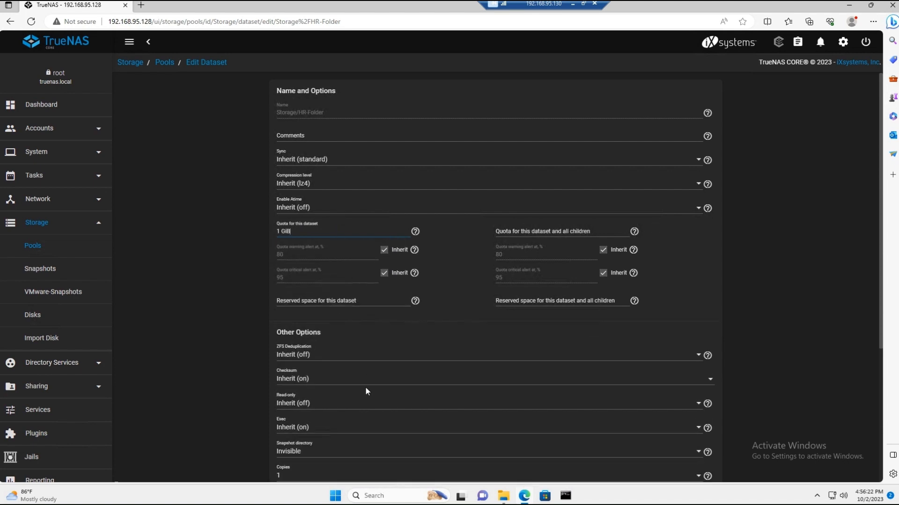
{"action": "scroll", "coordinate": [365, 387], "scroll_direction": "down", "scroll_amount": 5}
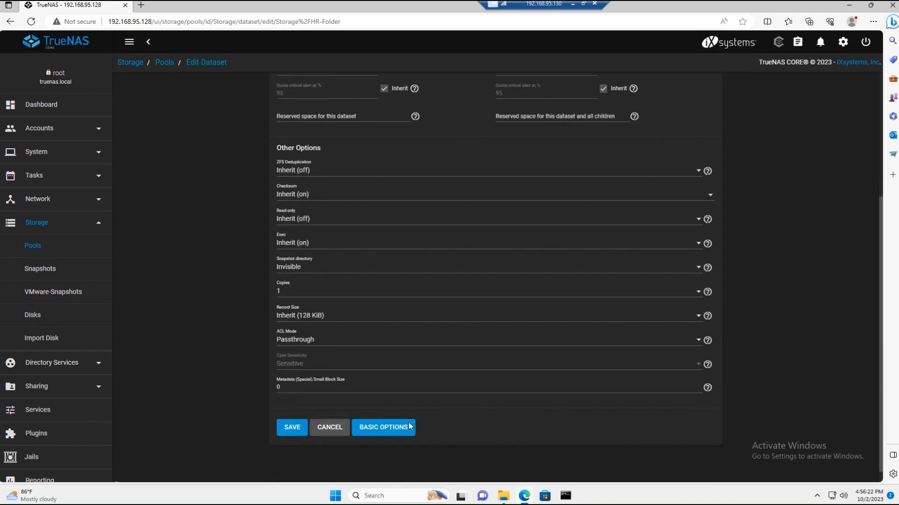
{"action": "left_click", "coordinate": [292, 426]}
Step: Set the HR-Folder dataset's permissions to apply recursively, accept the warning, and save
{"action": "left_click", "coordinate": [825, 211]}
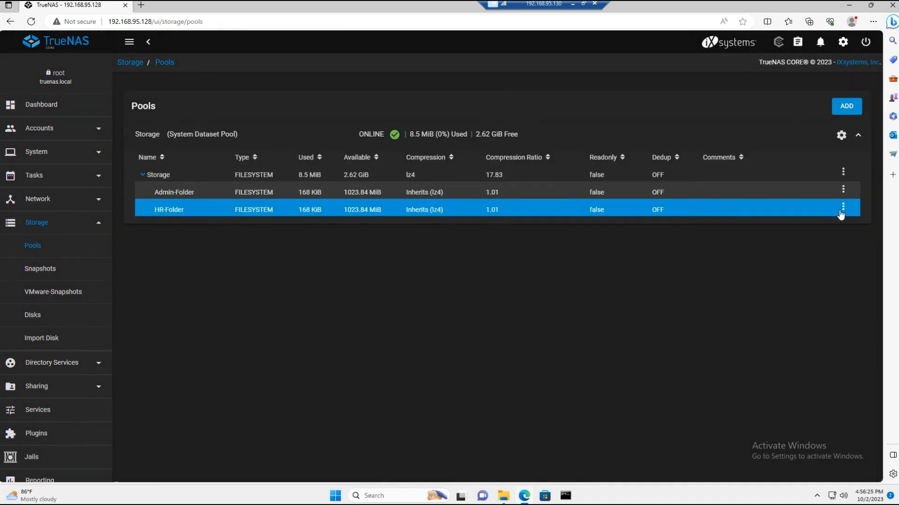
{"action": "left_click", "coordinate": [841, 209]}
{"action": "left_click", "coordinate": [800, 302]}
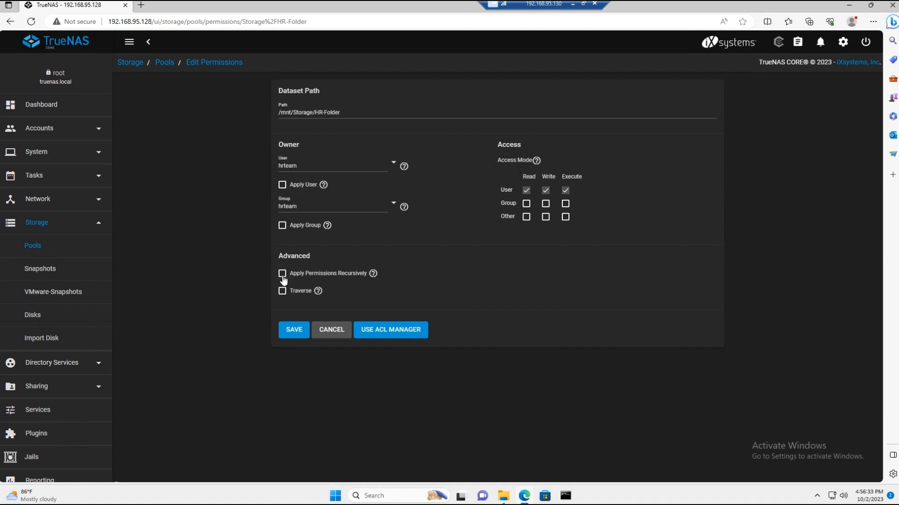
{"action": "left_click", "coordinate": [282, 274]}
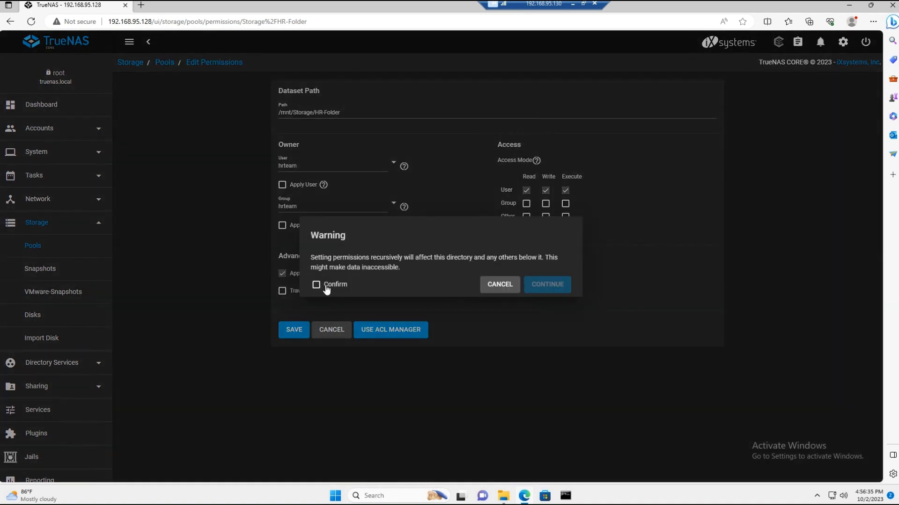
{"action": "left_click", "coordinate": [327, 288]}
{"action": "left_click", "coordinate": [548, 285]}
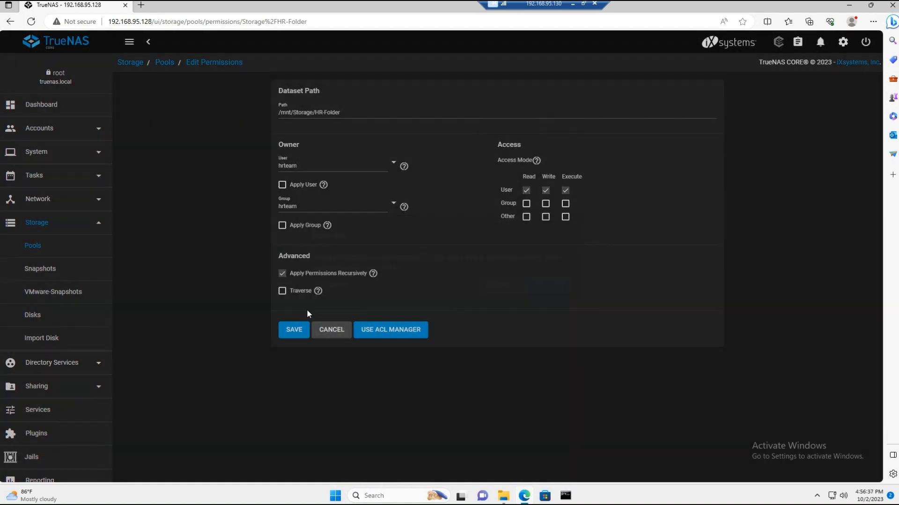
{"action": "left_click", "coordinate": [286, 322]}
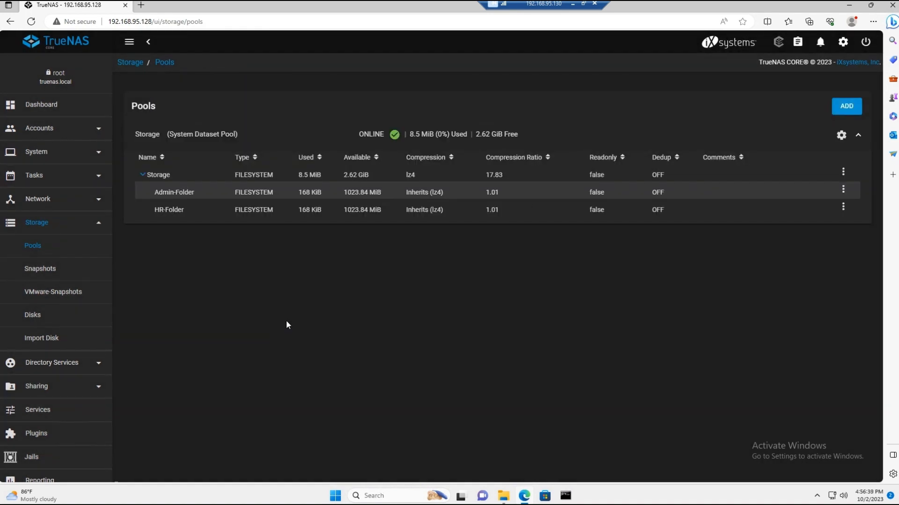
Step: Review the Admin-Folder dataset's owner and access permissions, and leave without saving
{"action": "left_click", "coordinate": [845, 189]}
{"action": "left_click", "coordinate": [791, 280]}
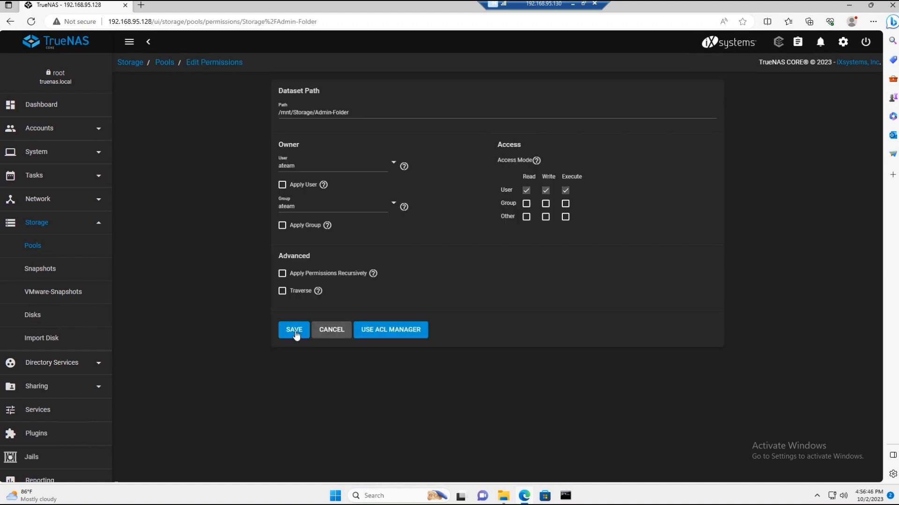
{"action": "left_click", "coordinate": [334, 333]}
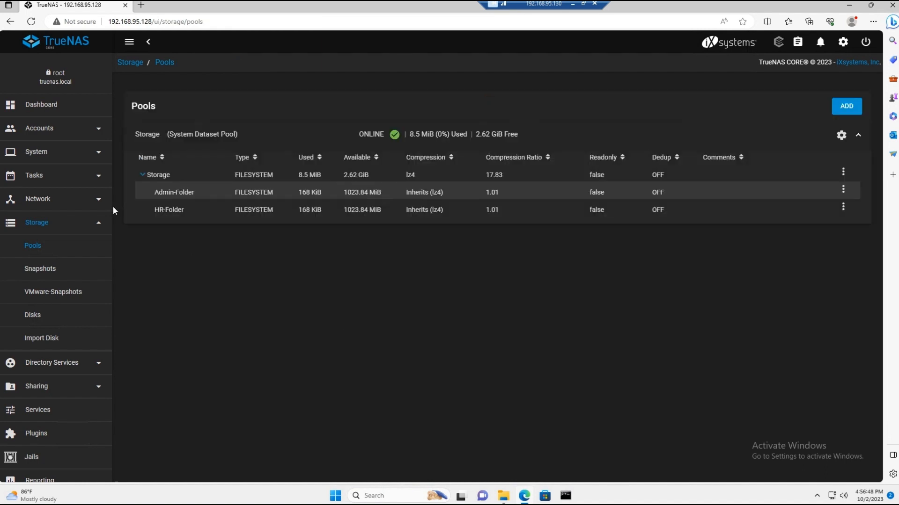
Step: Switch to File Explorer and open the Storage share at \\192.168.95.128
{"action": "left_click", "coordinate": [506, 503]}
{"action": "left_click", "coordinate": [733, 272]}
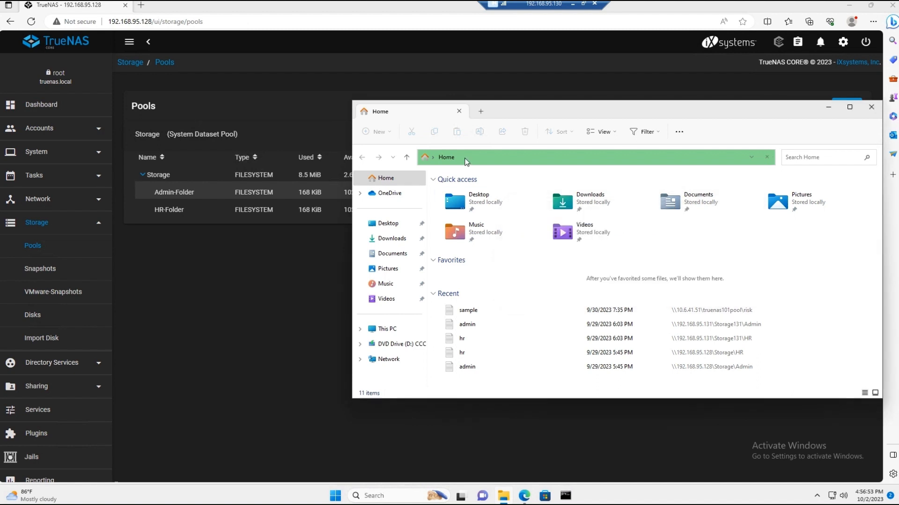
{"action": "left_click", "coordinate": [474, 157]}
{"action": "type", "text": "\\\\192.168."}
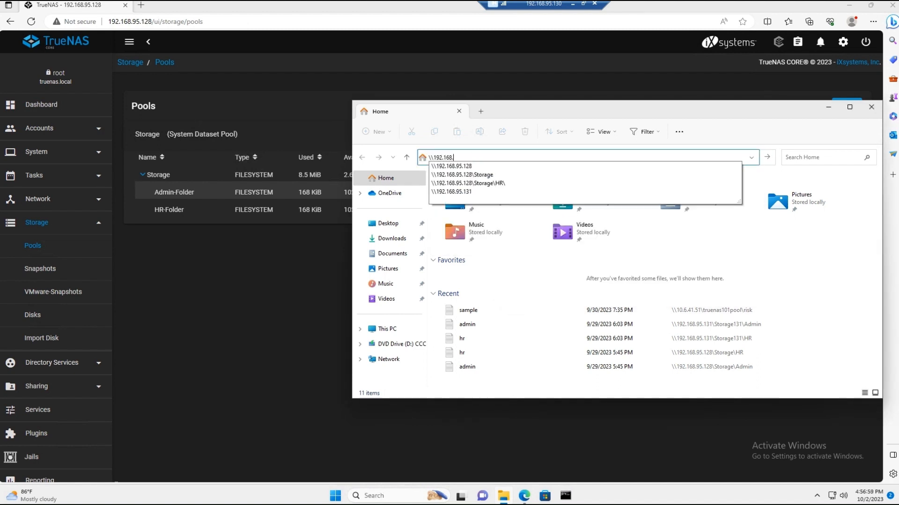
{"action": "type", "text": "95.128"}
{"action": "key", "text": "Return"}
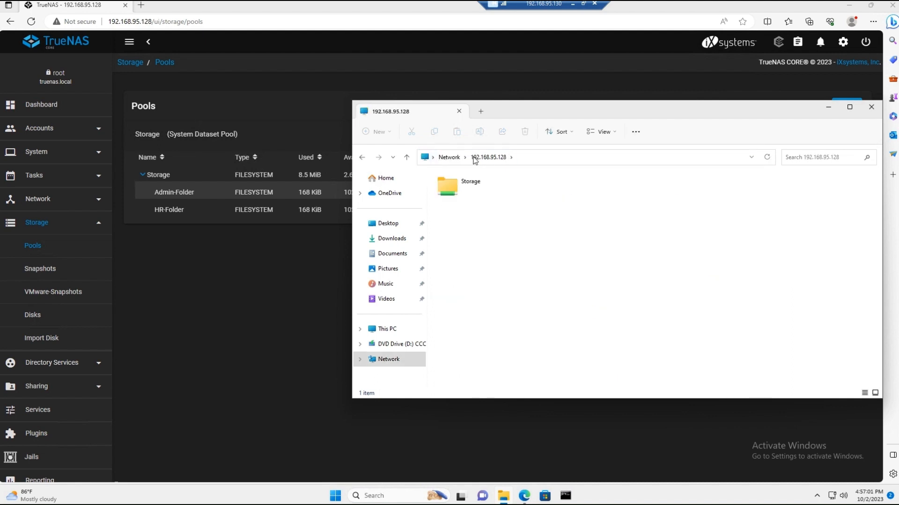
{"action": "double_click", "coordinate": [479, 192]}
Step: Try to open Admin-Folder in the Storage share, and dismiss the resulting dialog
{"action": "double_click", "coordinate": [479, 193]}
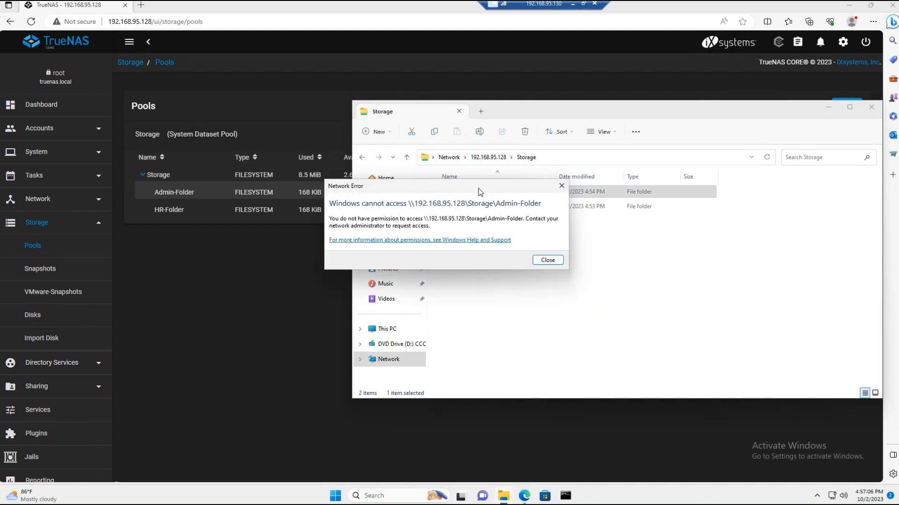
{"action": "left_click_drag", "start_coordinate": [477, 190], "coordinate": [583, 224]}
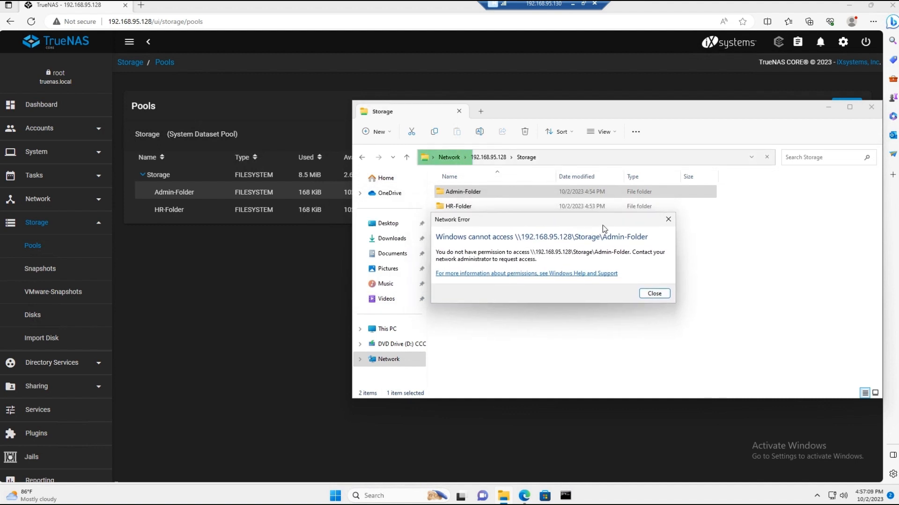
{"action": "left_click", "coordinate": [667, 219]}
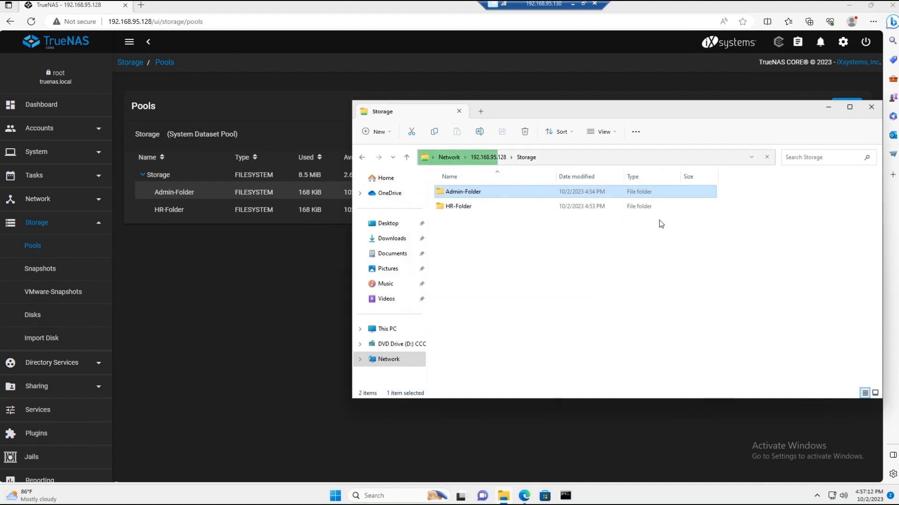
Step: Open HR-Folder in the Storage share and delete its hrteam subfolder
{"action": "double_click", "coordinate": [467, 204]}
{"action": "left_click", "coordinate": [466, 197]}
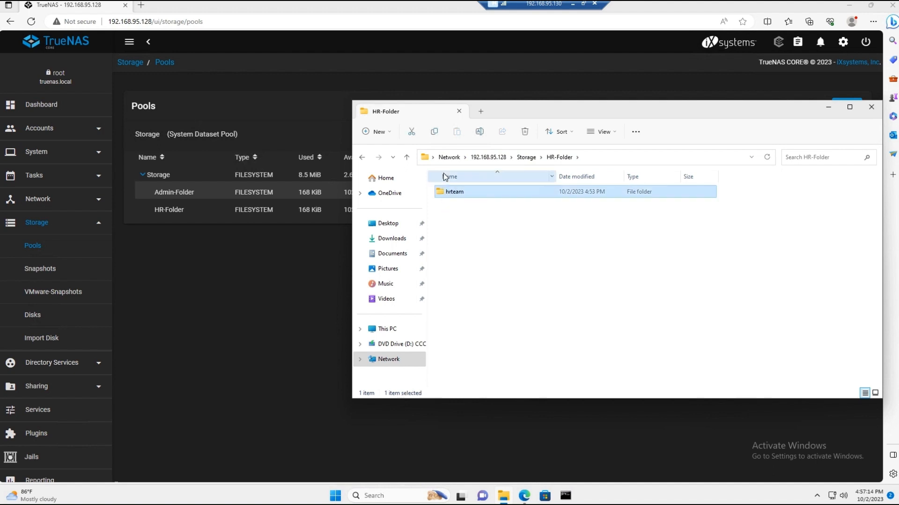
{"action": "key", "text": "Delete"}
{"action": "left_click", "coordinate": [487, 284]}
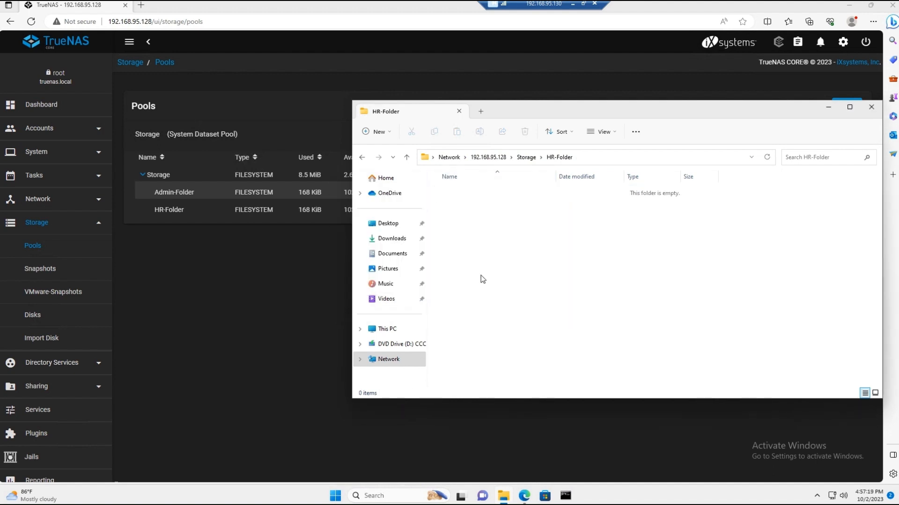
Step: Create a new text document with the default name in HR-Folder and open it
{"action": "right_click", "coordinate": [485, 274]}
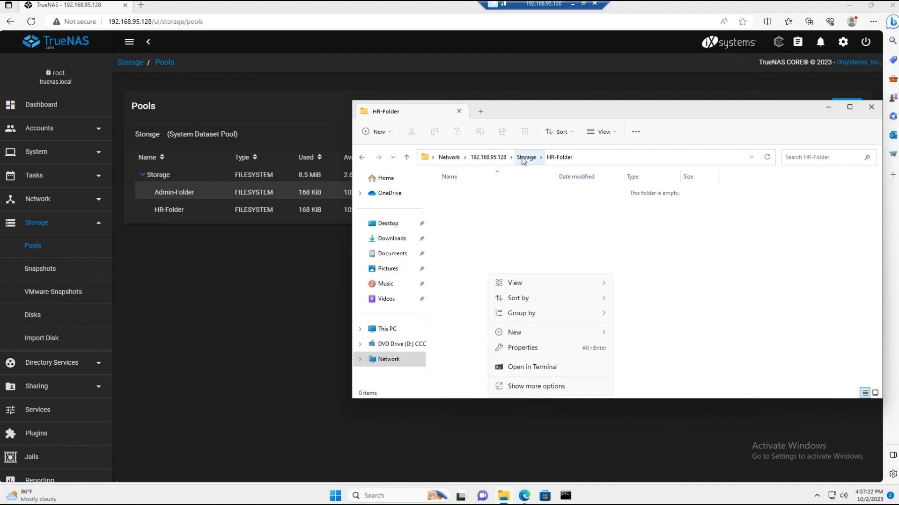
{"action": "right_click", "coordinate": [524, 238]}
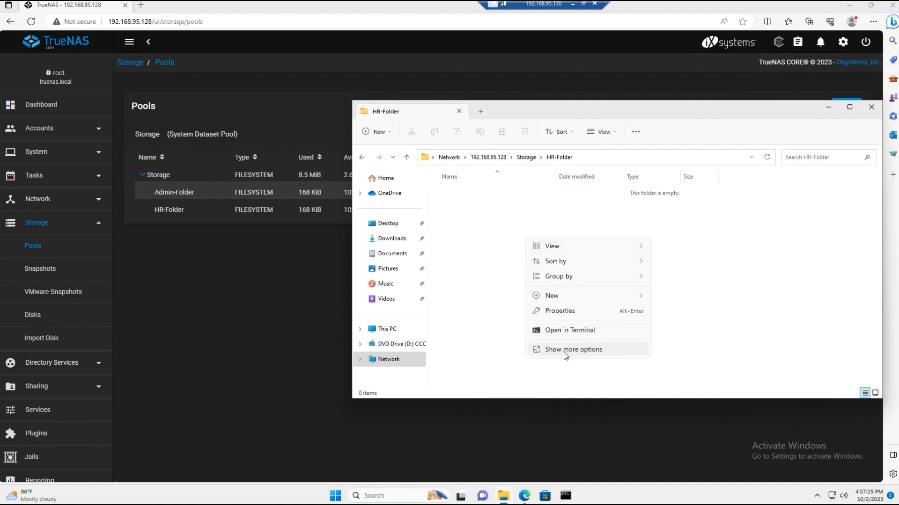
{"action": "left_click", "coordinate": [566, 350]}
{"action": "mouse_move", "coordinate": [552, 324]}
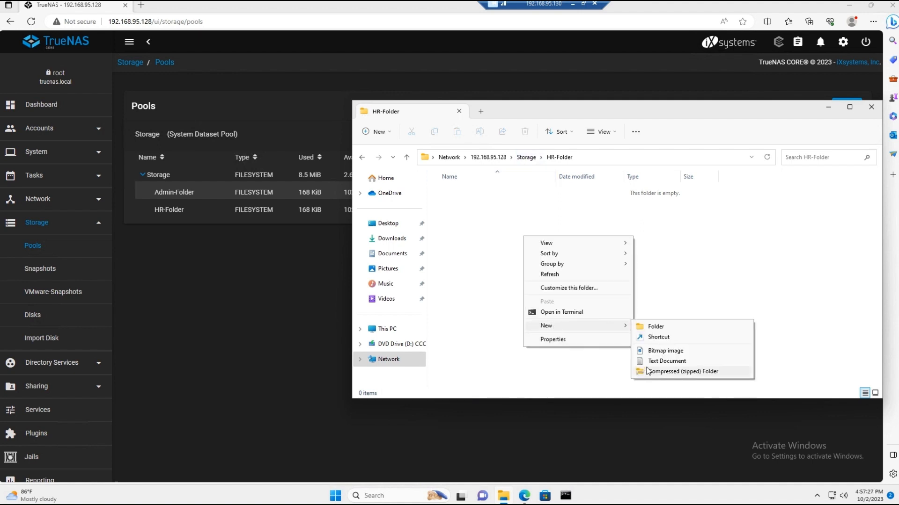
{"action": "left_click", "coordinate": [669, 361]}
{"action": "key", "text": "Return"}
{"action": "key", "text": "Return"}
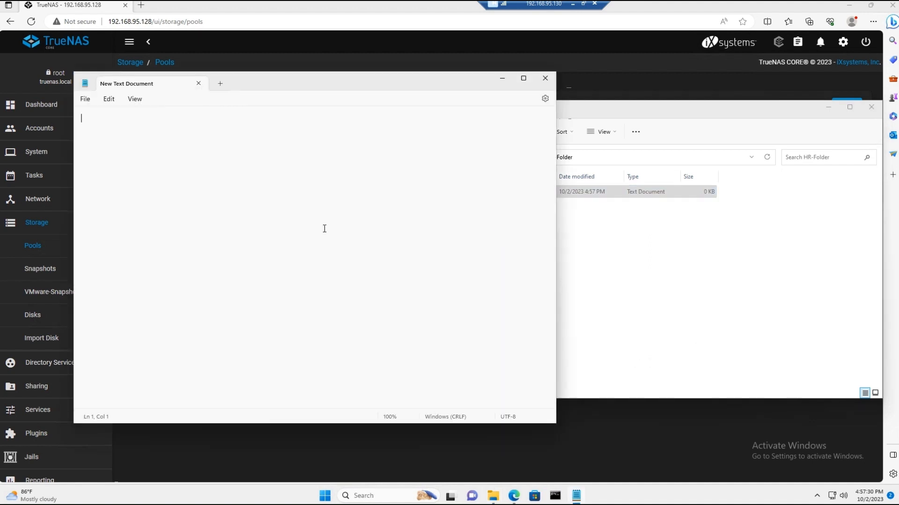
Step: Enter the test text khjm, close the document without saving, and delete it from HR-Folder
{"action": "type", "text": "khjm"}
{"action": "left_click", "coordinate": [545, 78]}
{"action": "left_click", "coordinate": [241, 280]}
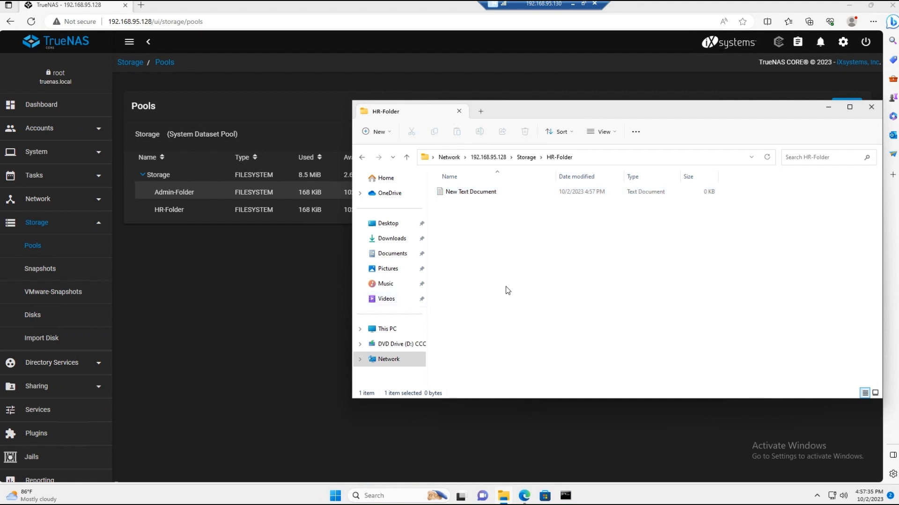
{"action": "key", "text": "Delete"}
{"action": "key", "text": "Return"}
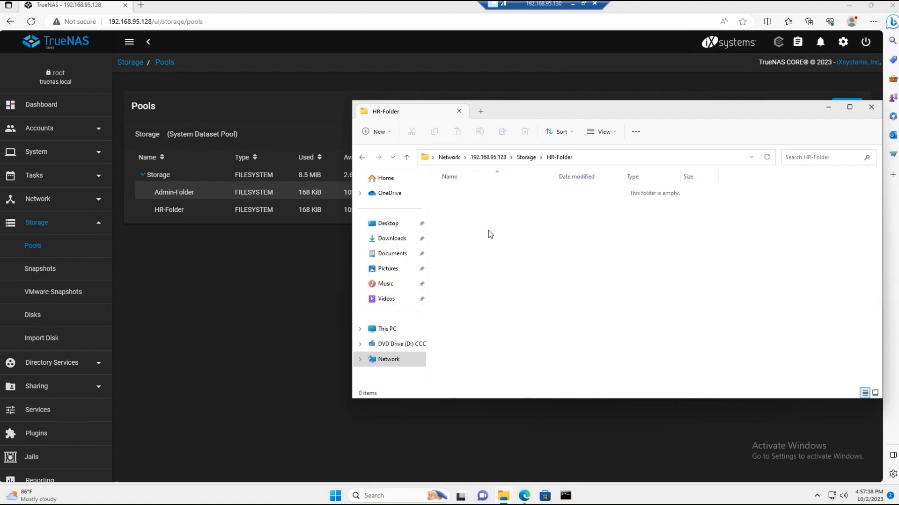
Step: Create a folder in HR-Folder, keeping the default name New folder
{"action": "right_click", "coordinate": [488, 230]}
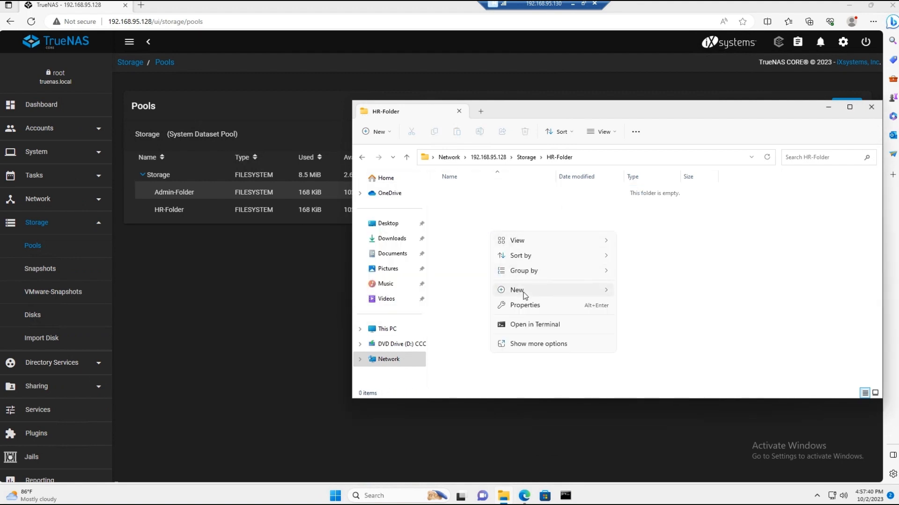
{"action": "mouse_move", "coordinate": [518, 291]}
{"action": "left_click", "coordinate": [641, 291]}
{"action": "key", "text": "Return"}
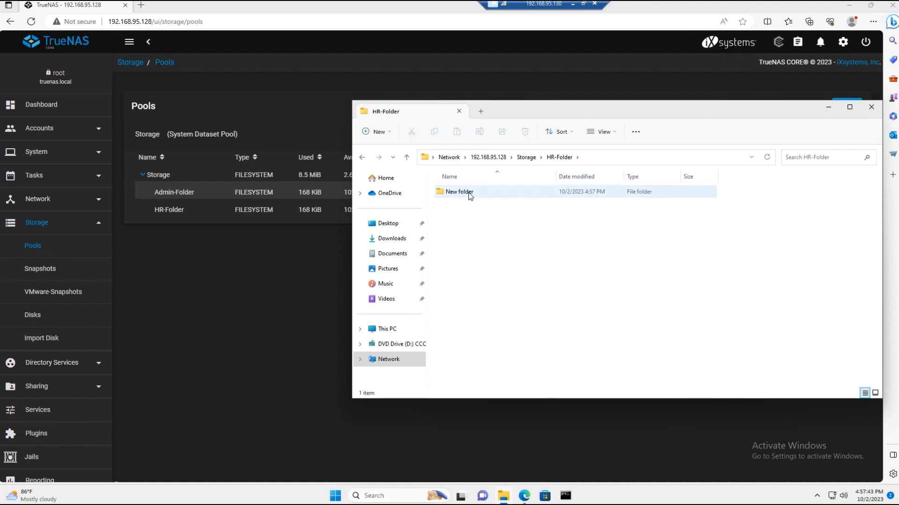
Step: Create a nested folder with the default name inside HR-Folder's New folder, and open it
{"action": "double_click", "coordinate": [467, 194]}
{"action": "right_click", "coordinate": [533, 251]}
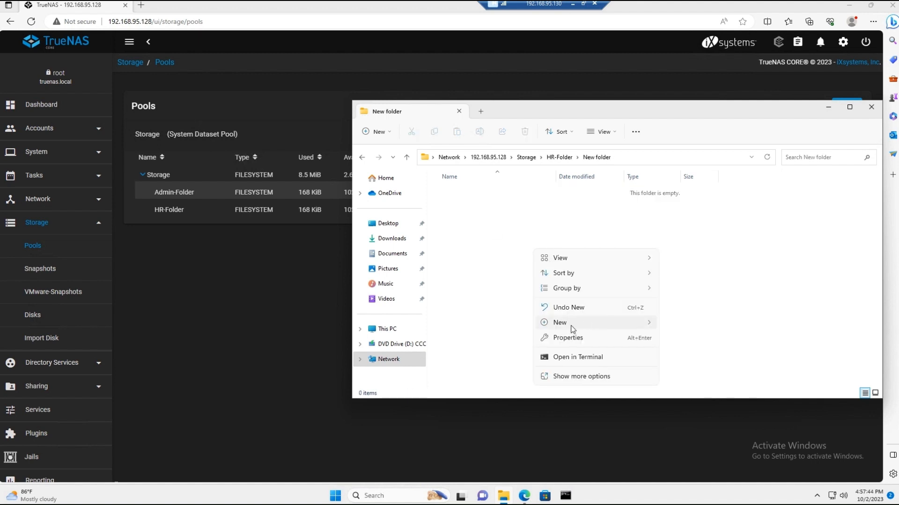
{"action": "mouse_move", "coordinate": [572, 329]}
{"action": "left_click", "coordinate": [678, 325]}
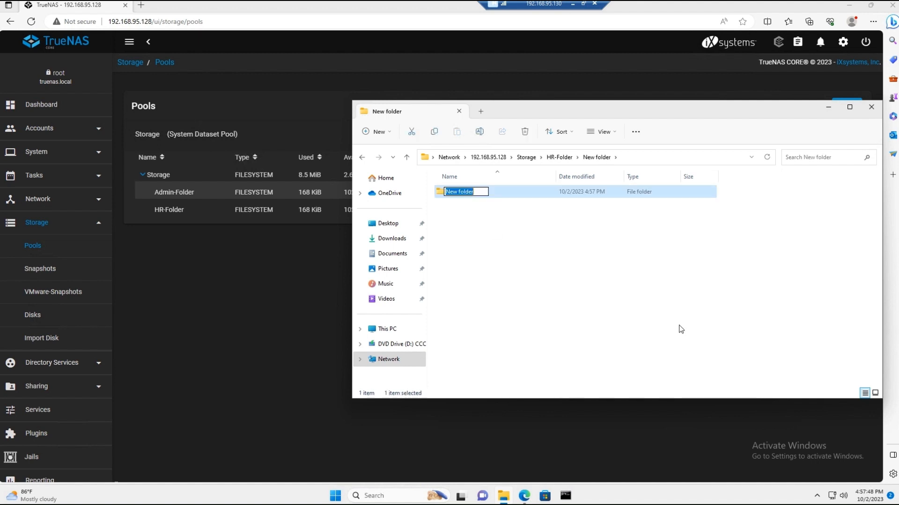
{"action": "left_click", "coordinate": [539, 305]}
{"action": "double_click", "coordinate": [460, 192]}
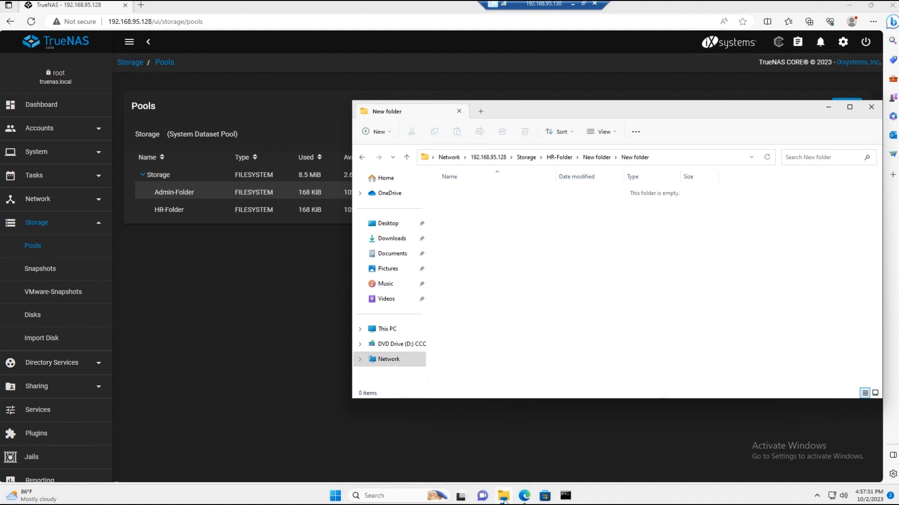
Step: Create a text document with the default name on the Desktop and copy it
{"action": "left_click", "coordinate": [388, 224]}
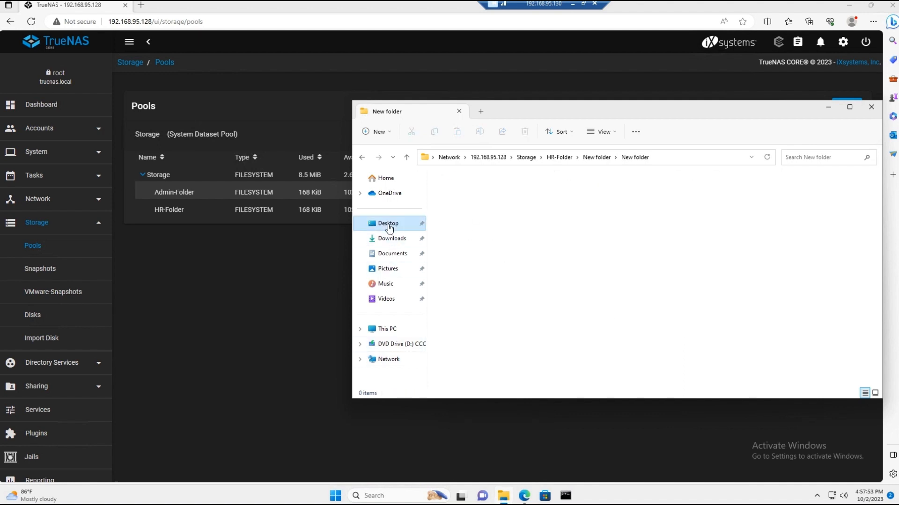
{"action": "right_click", "coordinate": [573, 248]}
{"action": "mouse_move", "coordinate": [605, 327]}
{"action": "left_click", "coordinate": [767, 368]}
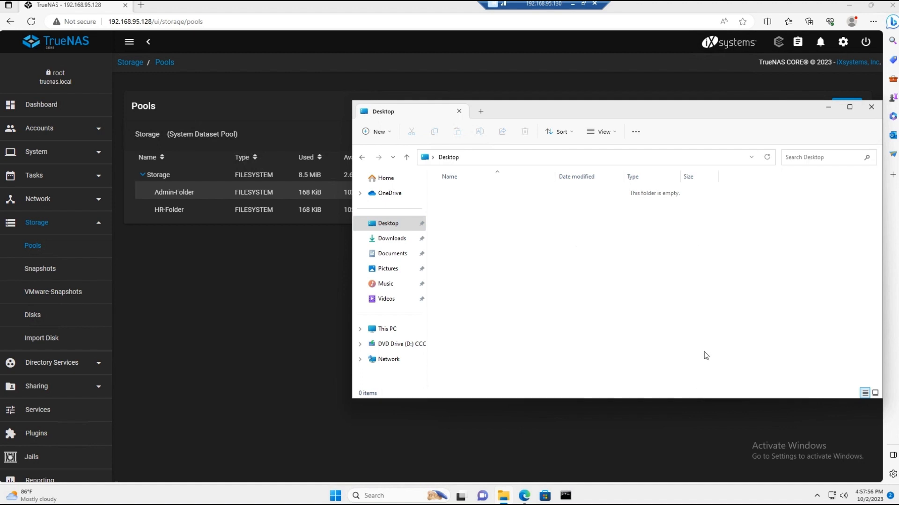
{"action": "left_click", "coordinate": [494, 226]}
{"action": "left_click", "coordinate": [478, 196]}
{"action": "right_click", "coordinate": [478, 197]}
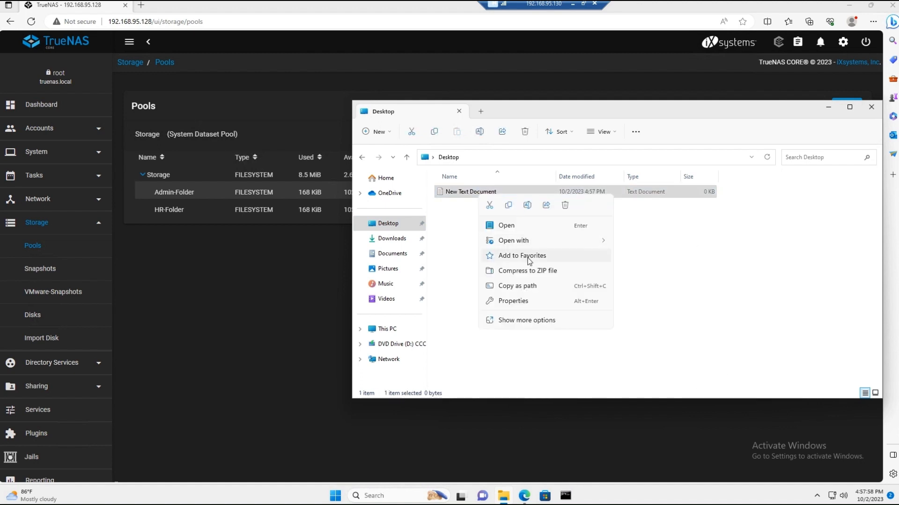
{"action": "left_click", "coordinate": [507, 209]}
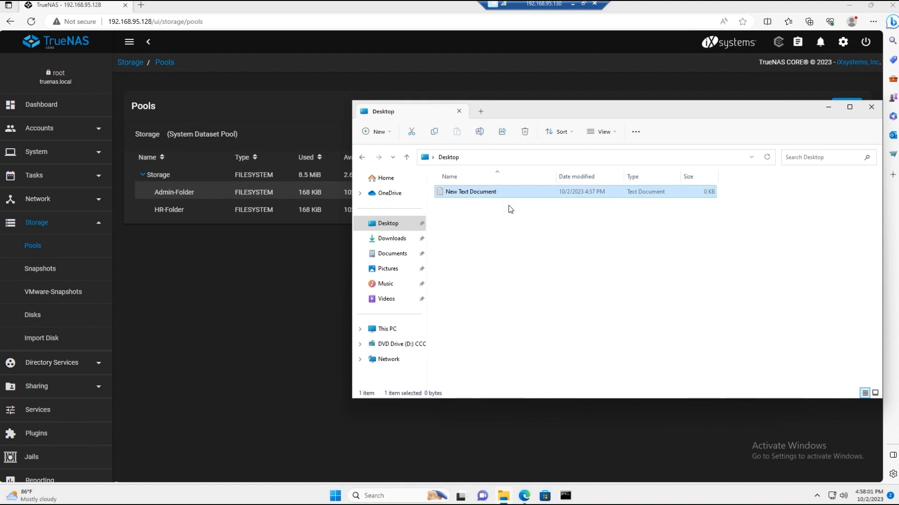
Step: Paste the copied text document into the innermost New folder of HR-Folder, and close File Explorer
{"action": "left_click", "coordinate": [362, 157]}
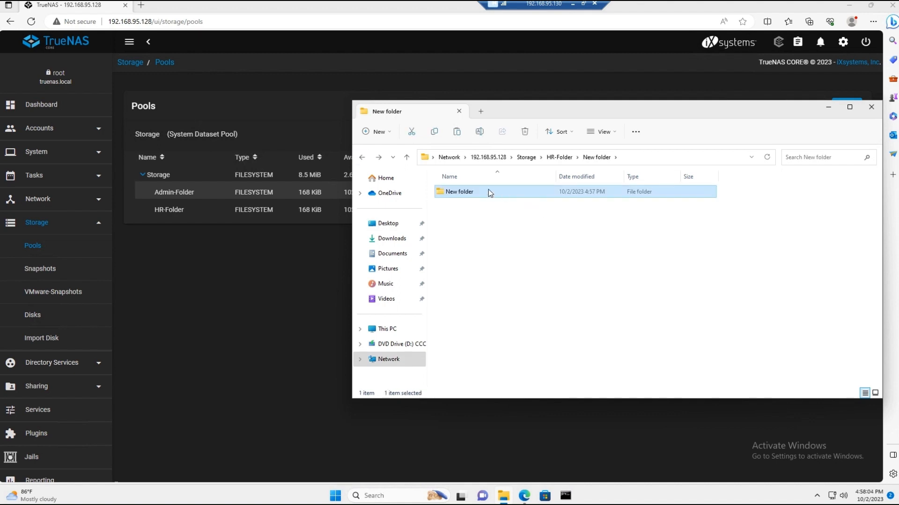
{"action": "double_click", "coordinate": [488, 190]}
{"action": "right_click", "coordinate": [508, 222]}
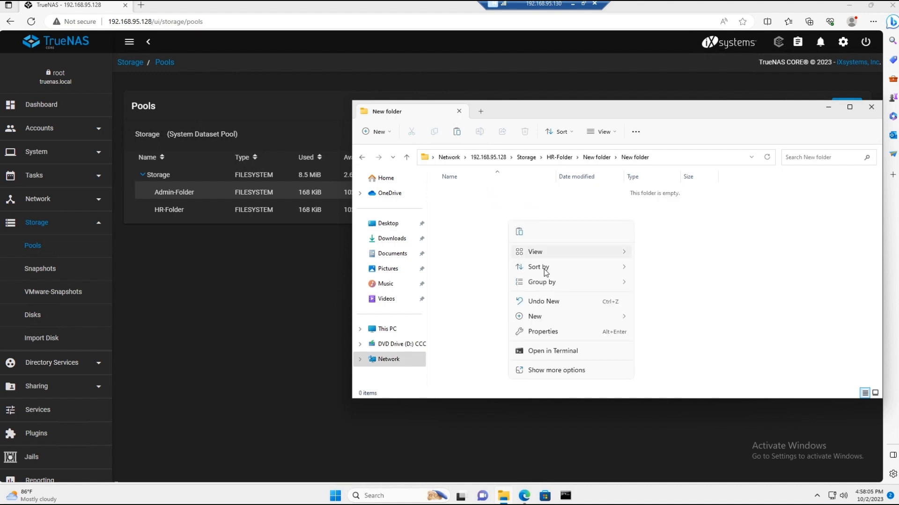
{"action": "left_click", "coordinate": [519, 232]}
{"action": "left_click", "coordinate": [515, 228]}
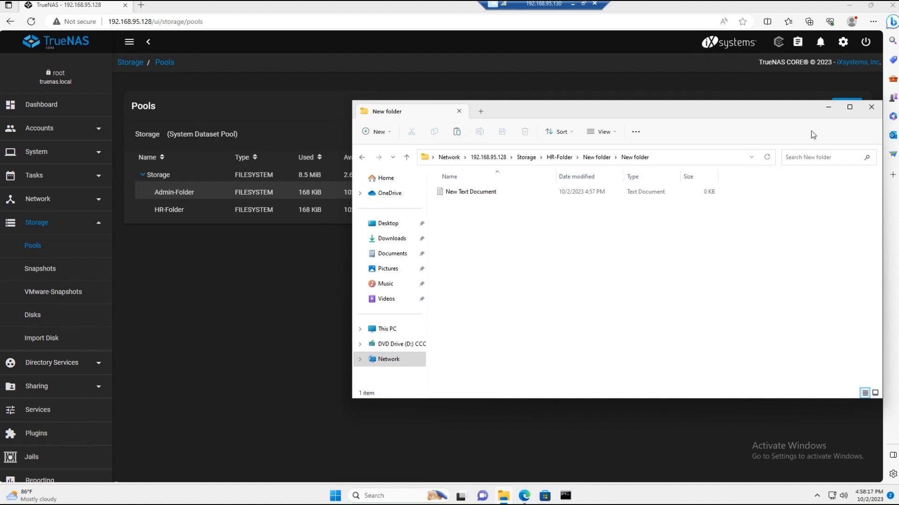
{"action": "left_click", "coordinate": [871, 107]}
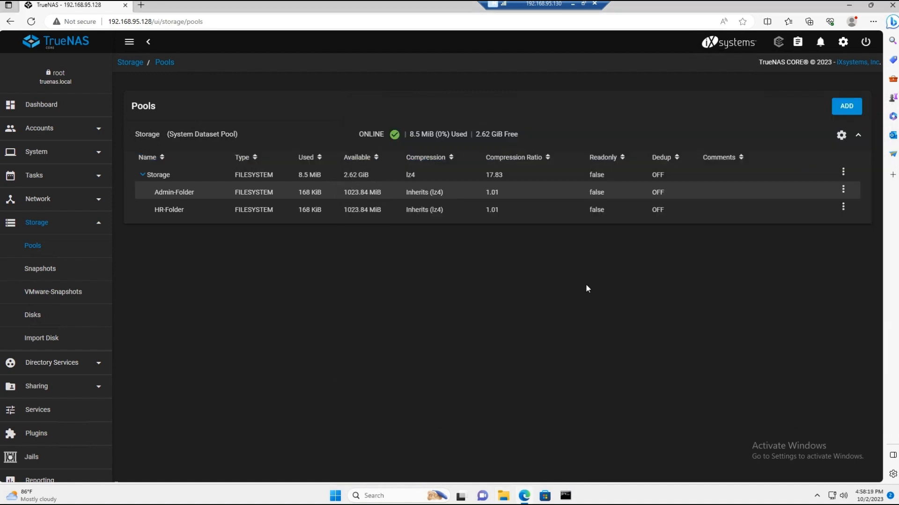